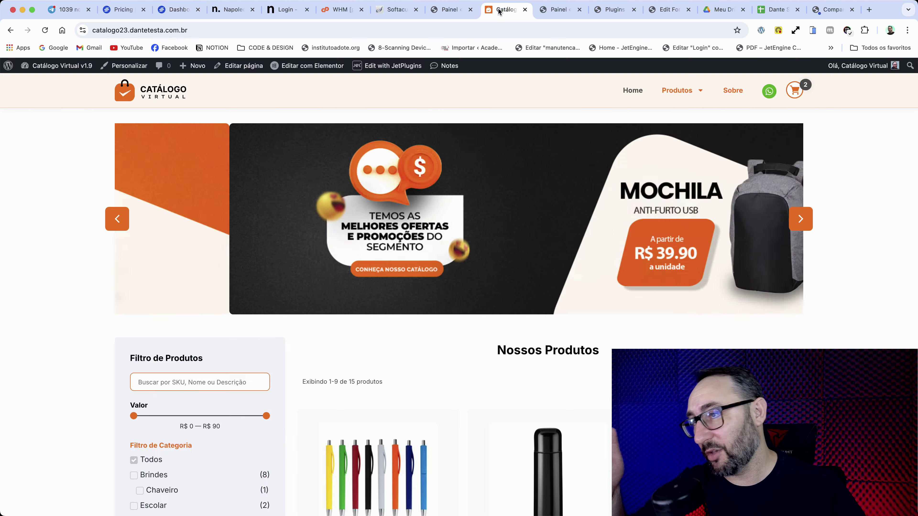
Step: Open the catalogue site's cart and fill in the quote form with the customer's name, e-mail and WhatsApp number, with "teste" as Observações
{"action": "left_click", "coordinate": [499, 12]}
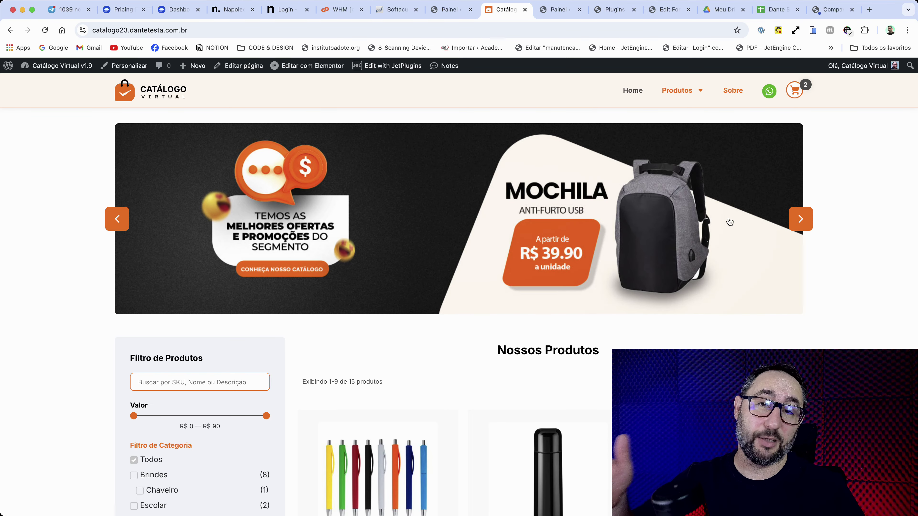
{"action": "scroll", "coordinate": [445, 231], "scroll_direction": "down", "scroll_amount": 8}
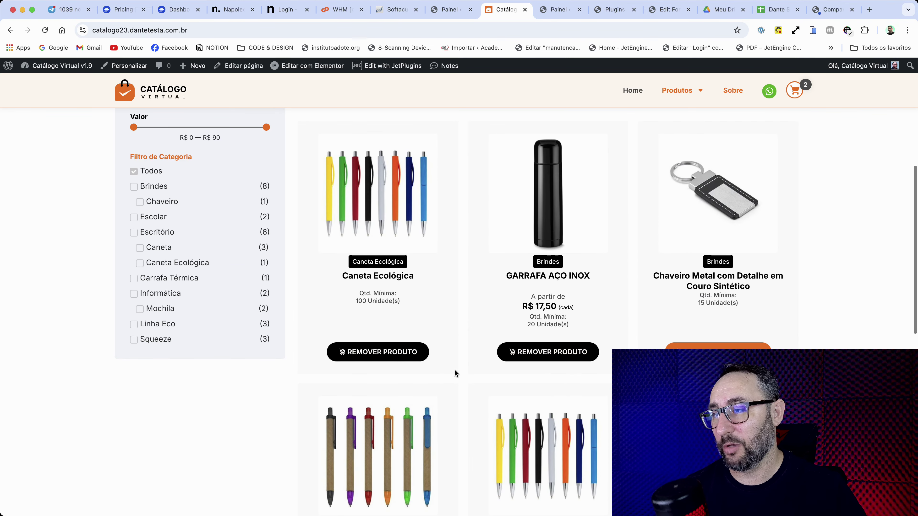
{"action": "left_click", "coordinate": [561, 242]}
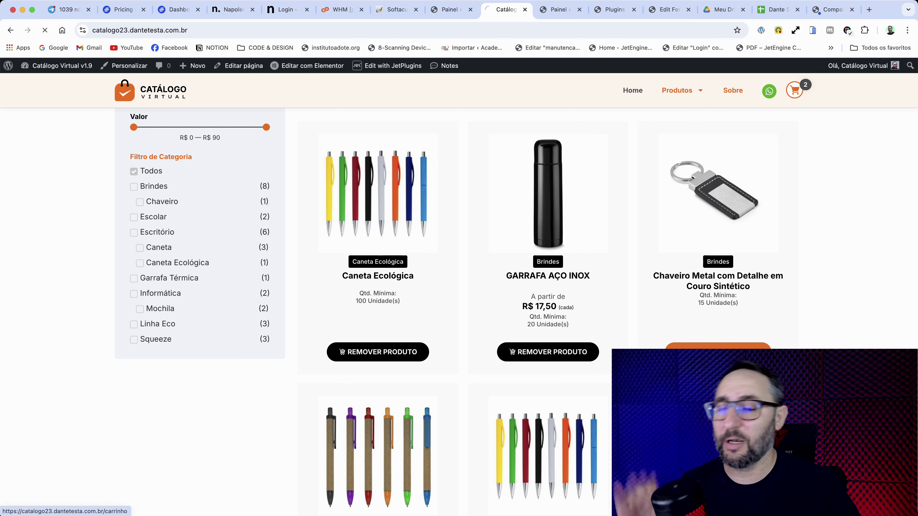
{"action": "left_click", "coordinate": [511, 202]}
{"action": "left_click", "coordinate": [535, 217]}
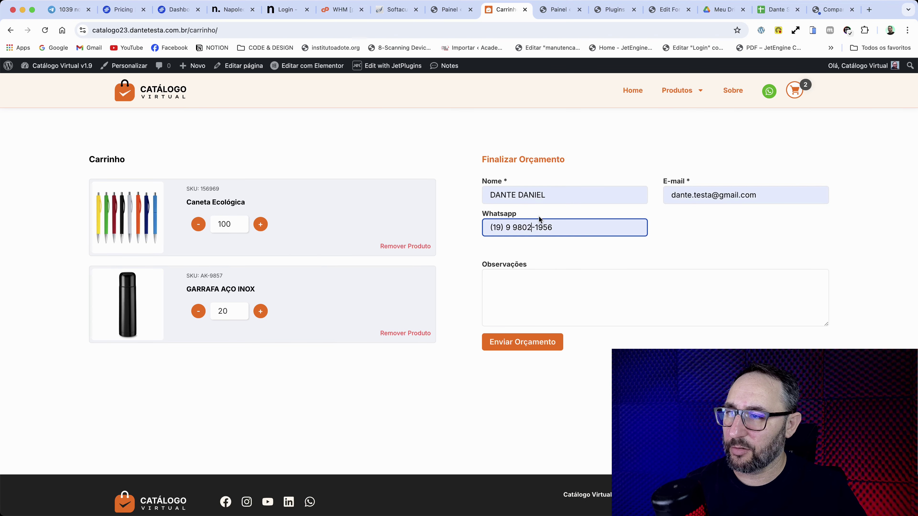
{"action": "left_click", "coordinate": [550, 297]}
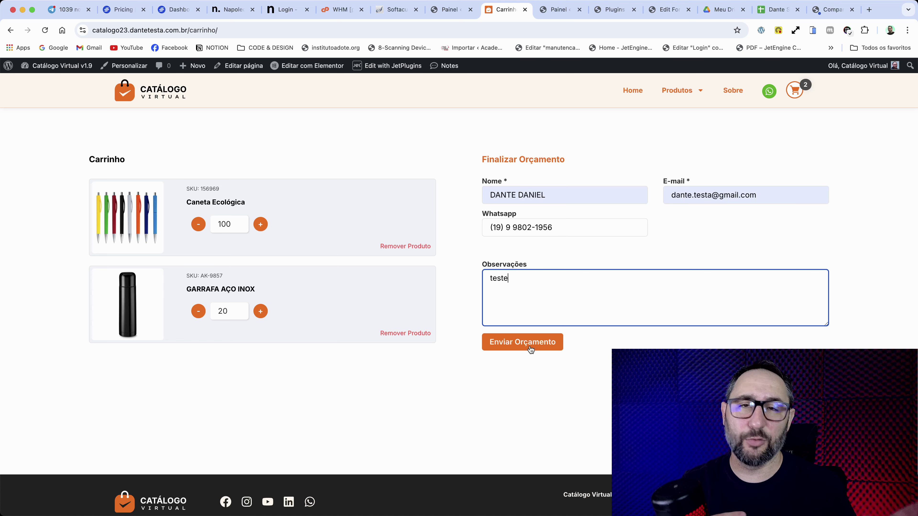
Step: Compare the Nome, Email, Telefone and Obs headers of the Dante Sure Triggers spreadsheet with the cart's quote form fields
{"action": "left_click", "coordinate": [777, 9]}
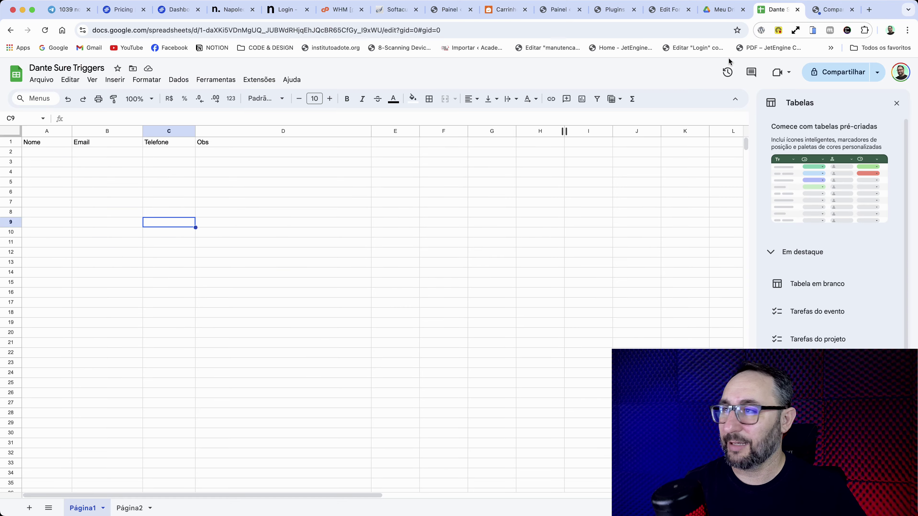
{"action": "scroll", "coordinate": [272, 167], "scroll_direction": "down", "scroll_amount": 1}
{"action": "scroll", "coordinate": [293, 198], "scroll_direction": "up", "scroll_amount": 1}
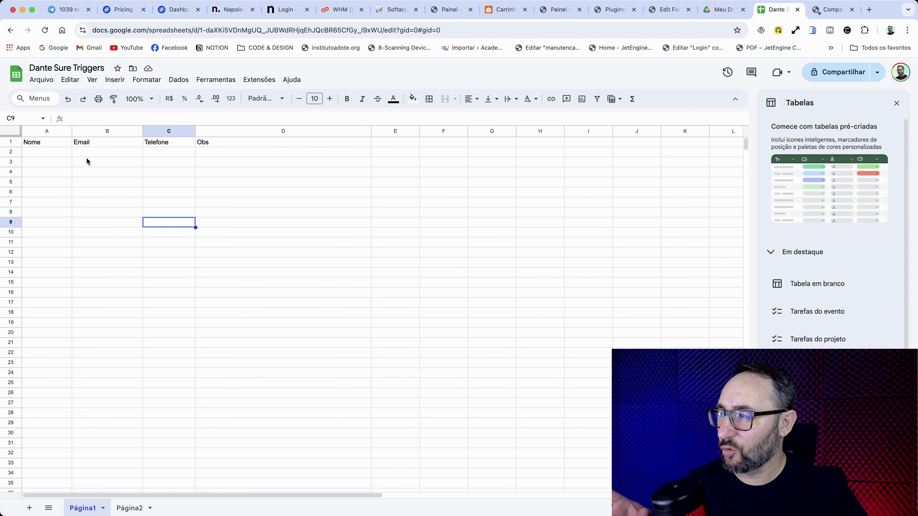
{"action": "left_click", "coordinate": [55, 142]}
{"action": "left_click", "coordinate": [116, 142]}
{"action": "left_click", "coordinate": [167, 143]}
{"action": "left_click", "coordinate": [235, 144]}
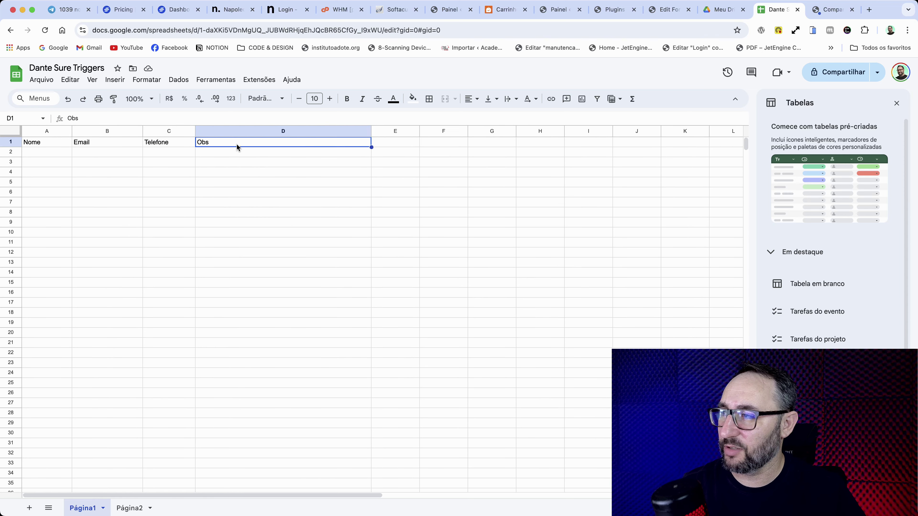
{"action": "left_click", "coordinate": [505, 9]}
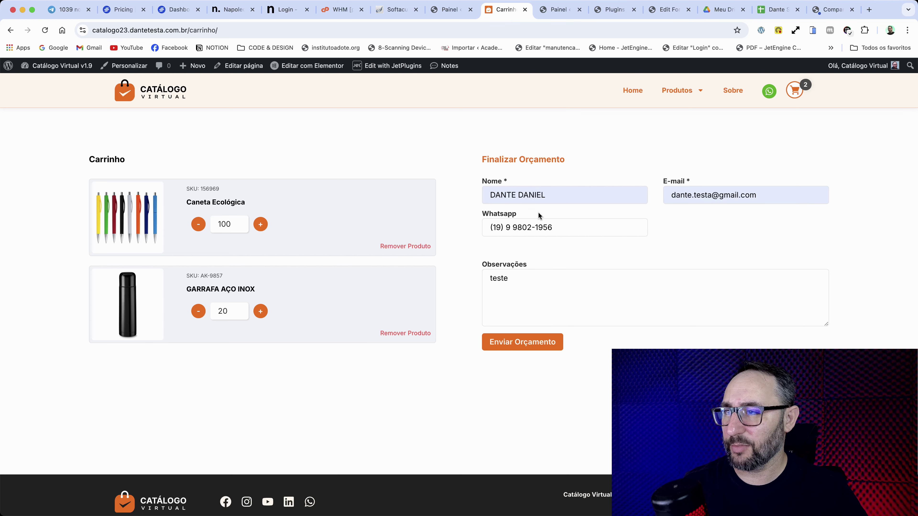
{"action": "left_click", "coordinate": [572, 290]}
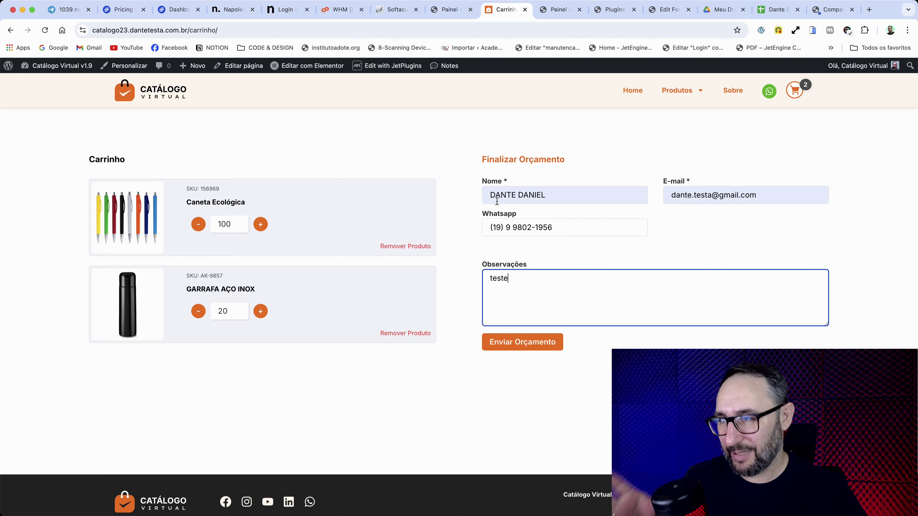
{"action": "left_click", "coordinate": [556, 195]}
{"action": "left_click", "coordinate": [777, 9]}
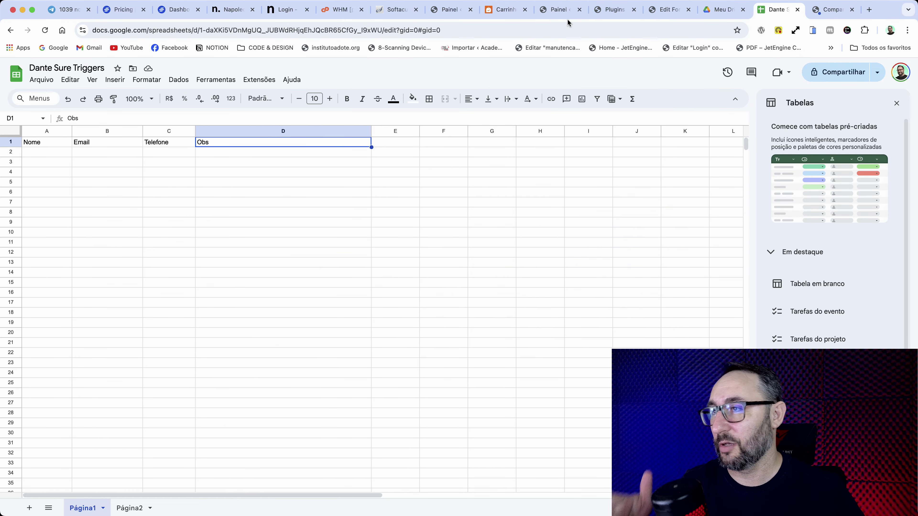
{"action": "left_click", "coordinate": [664, 11]}
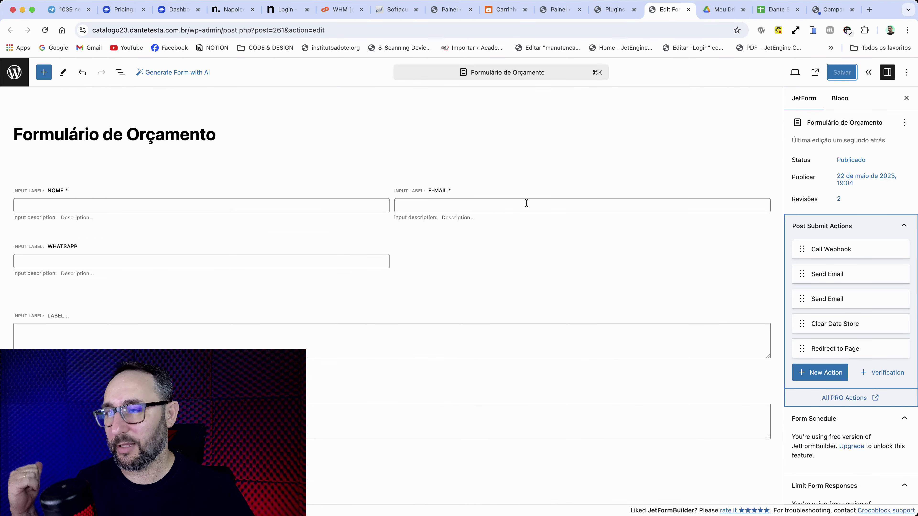
{"action": "left_click", "coordinate": [502, 10]}
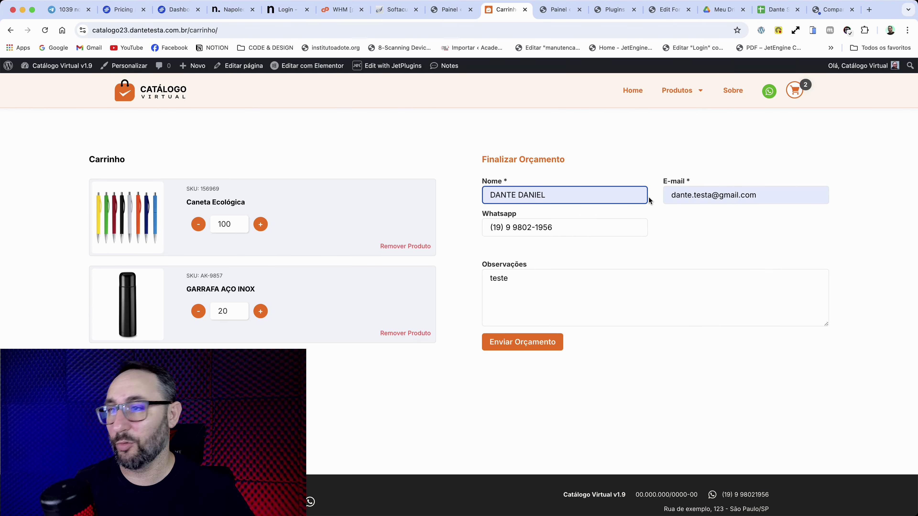
{"action": "mouse_move", "coordinate": [390, 67]}
Step: Open the Call Webhook post-submit action for editing in the Formulário de Orçamento form editor
{"action": "left_click", "coordinate": [668, 10]}
{"action": "left_click", "coordinate": [820, 372]}
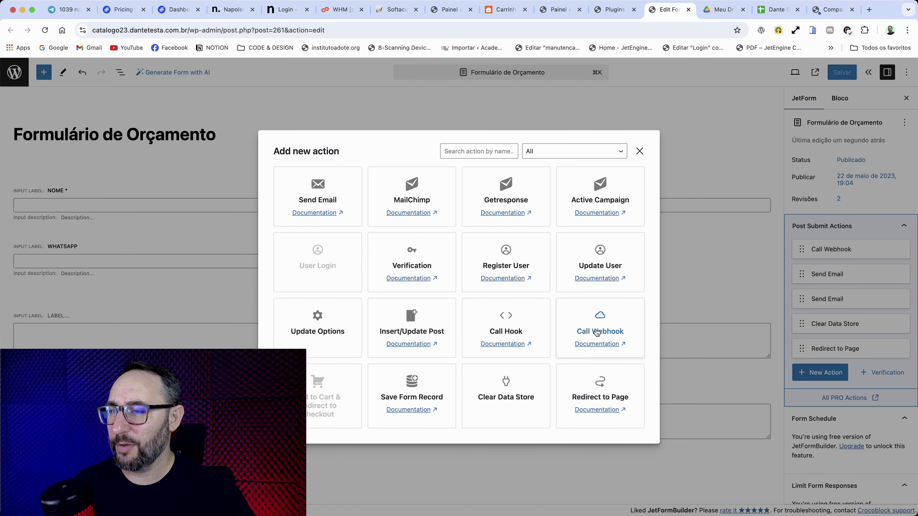
{"action": "left_click", "coordinate": [601, 331]}
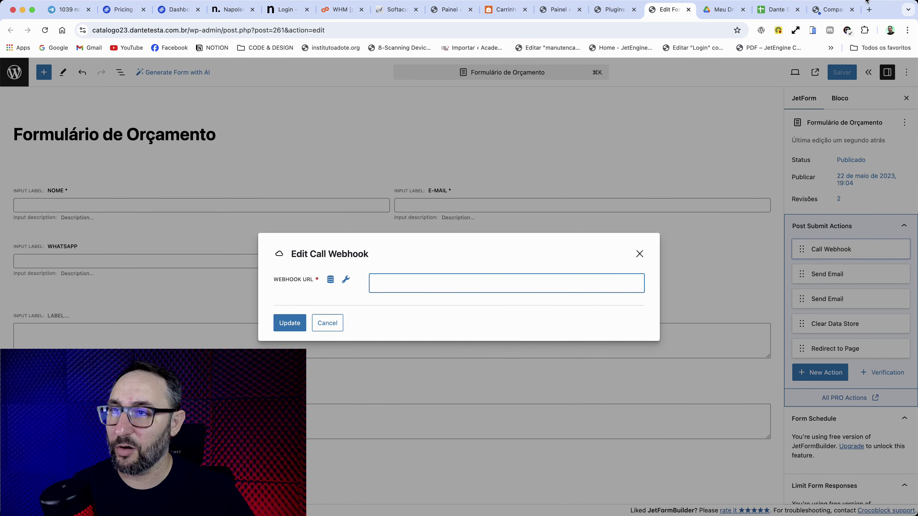
Step: Switch to SureTriggers and create a workflow from scratch named "Google Sheets Catalogo"
{"action": "key", "text": "super+3"}
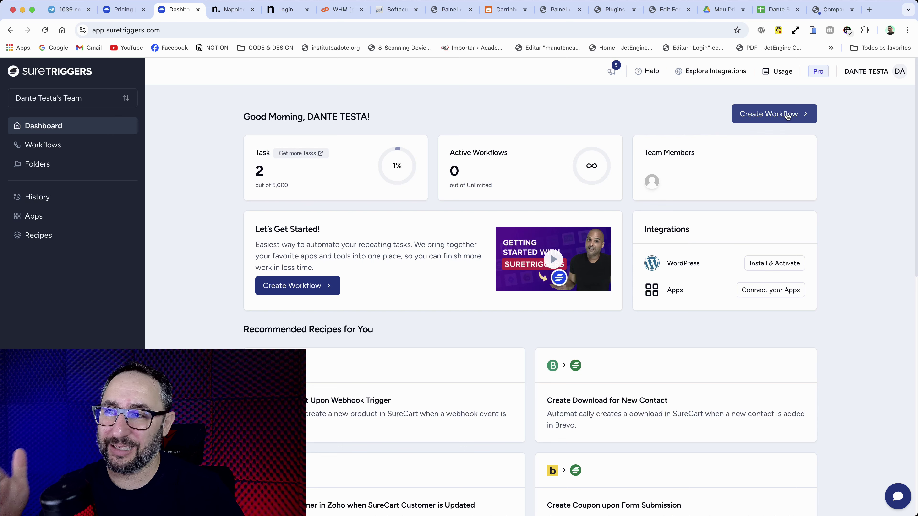
{"action": "left_click", "coordinate": [44, 145]}
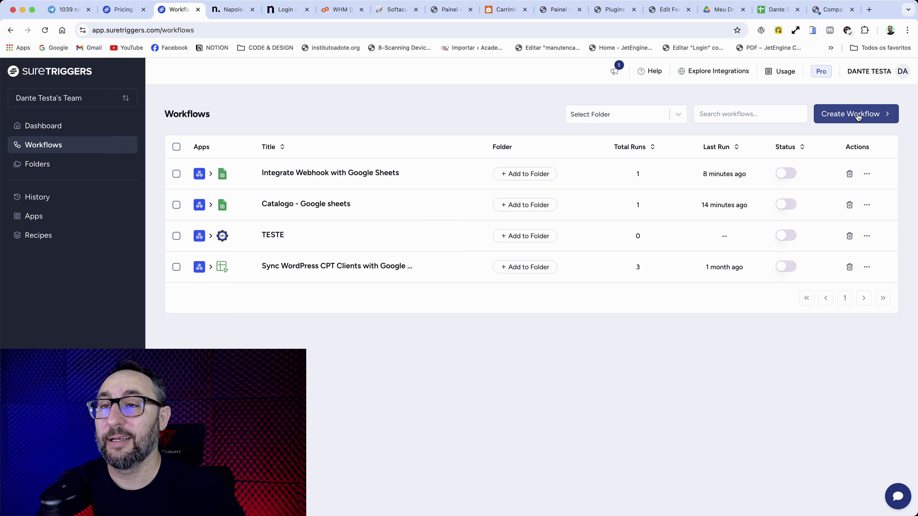
{"action": "left_click", "coordinate": [858, 115]}
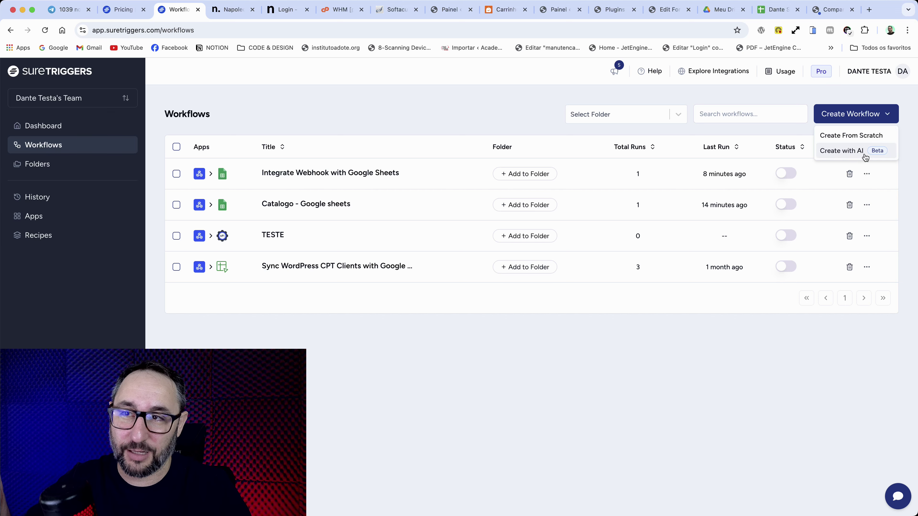
{"action": "left_click", "coordinate": [859, 138]}
{"action": "left_click", "coordinate": [431, 290]}
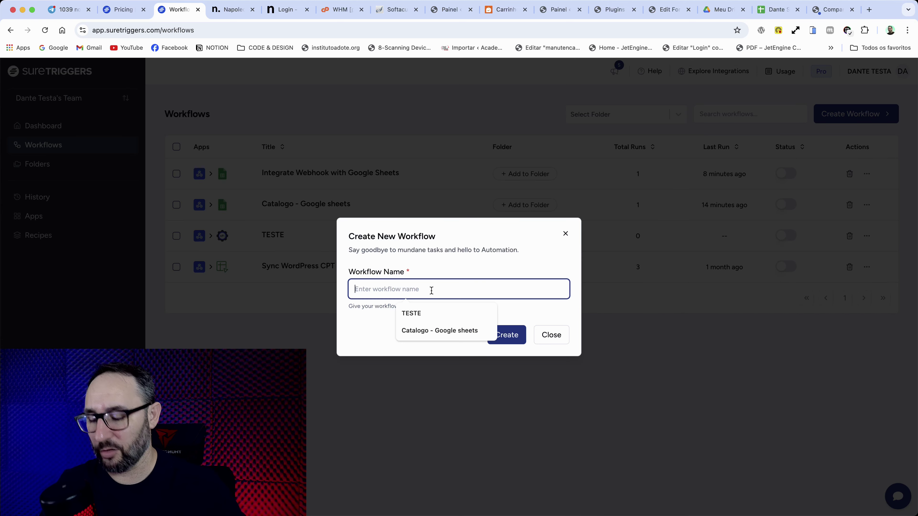
{"action": "type", "text": "G"}
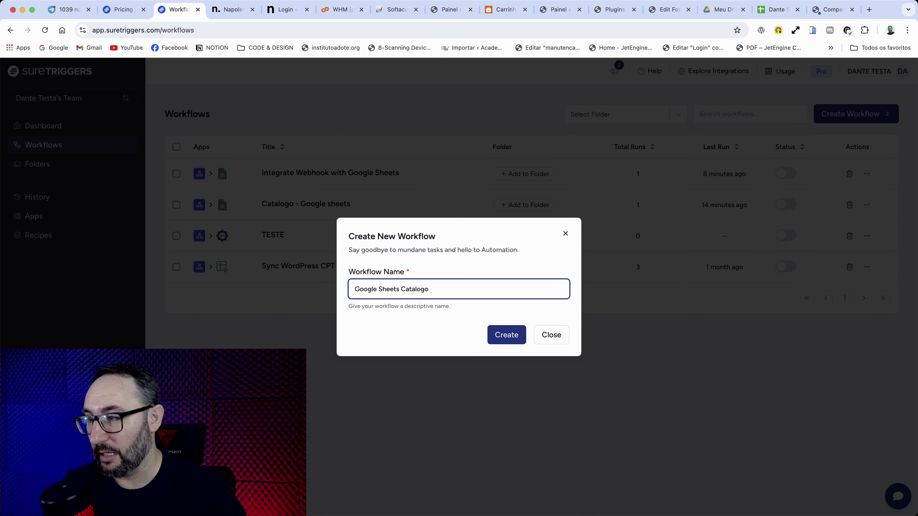
{"action": "type", "text": "oogle Sheets Catalogo"}
{"action": "left_click", "coordinate": [490, 334]}
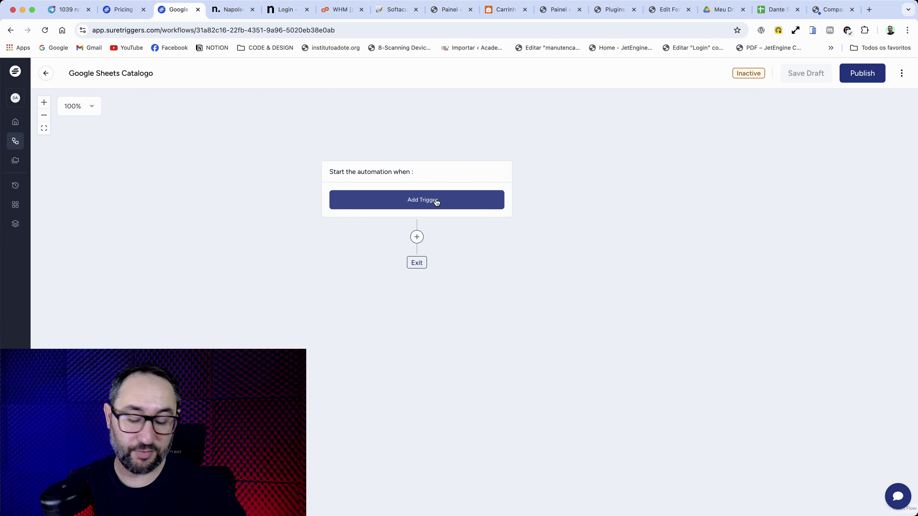
Step: Add a Webhooks trigger with the Catch Webhook event to the workflow and copy its generated webhook URL
{"action": "left_click", "coordinate": [447, 205]}
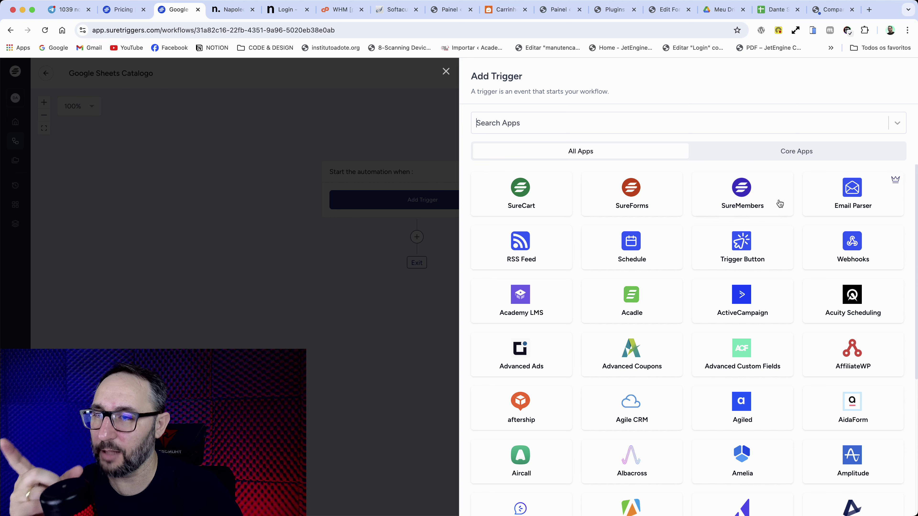
{"action": "left_click", "coordinate": [858, 242]}
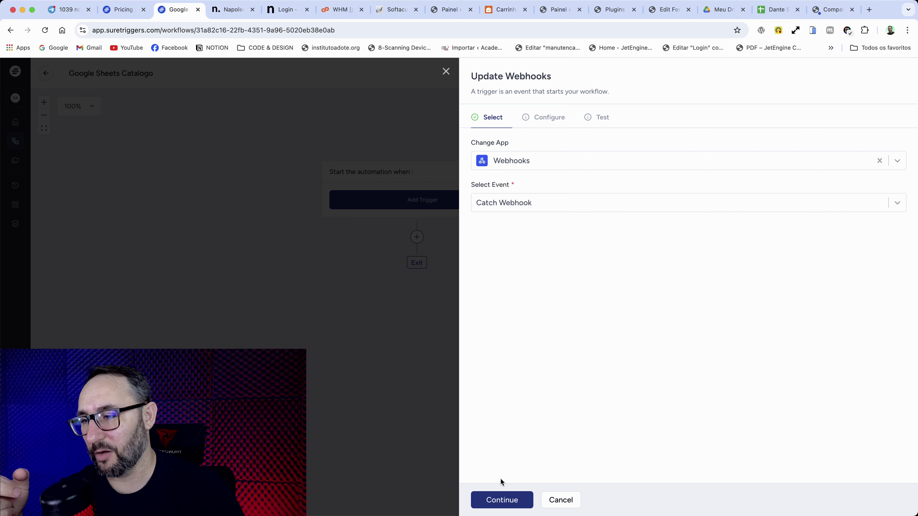
{"action": "left_click", "coordinate": [501, 502]}
{"action": "left_click", "coordinate": [892, 168]}
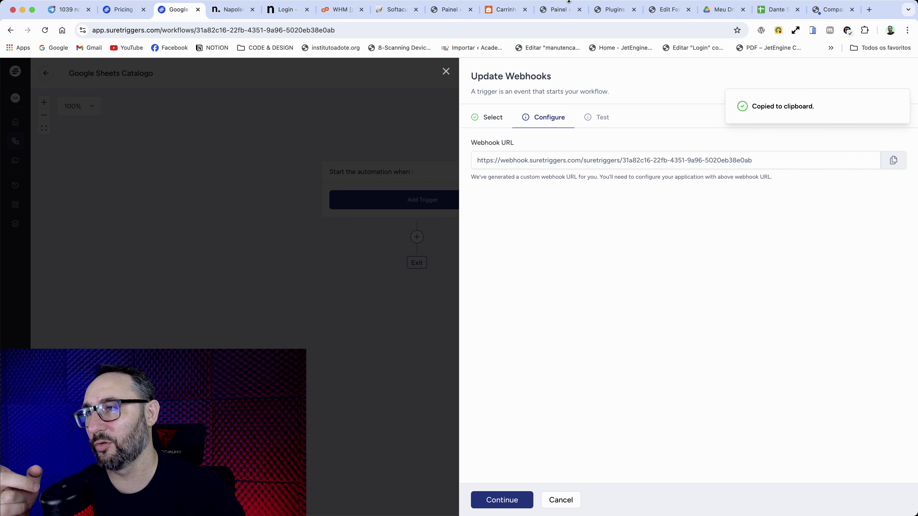
Step: Paste the copied webhook URL into the quote form's Call Webhook action, update the action and save the form
{"action": "left_click", "coordinate": [668, 9]}
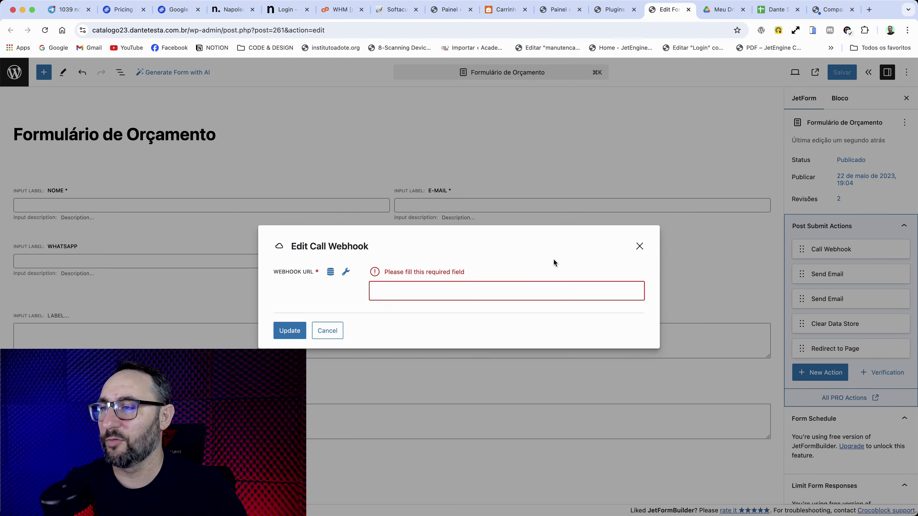
{"action": "left_click", "coordinate": [518, 283]}
{"action": "key", "text": "super+v"}
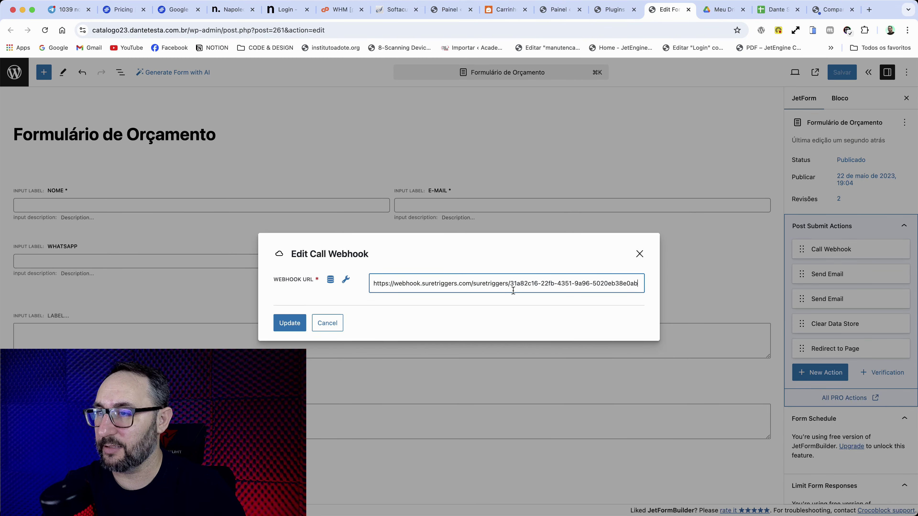
{"action": "left_click", "coordinate": [286, 327]}
{"action": "left_click", "coordinate": [842, 72]}
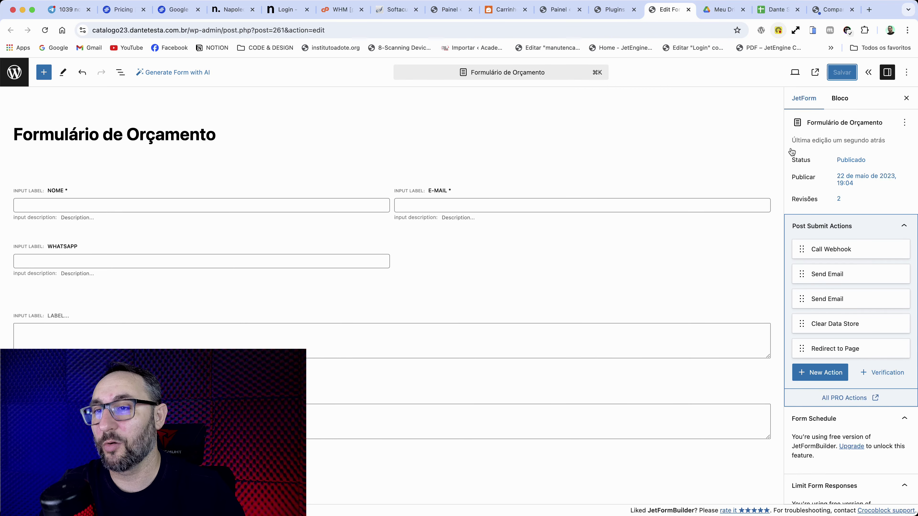
{"action": "mouse_move", "coordinate": [796, 245]}
{"action": "left_mouse_down"}
{"action": "mouse_move", "coordinate": [799, 270]}
{"action": "mouse_move", "coordinate": [800, 245]}
{"action": "mouse_move", "coordinate": [803, 254]}
{"action": "left_mouse_up"}
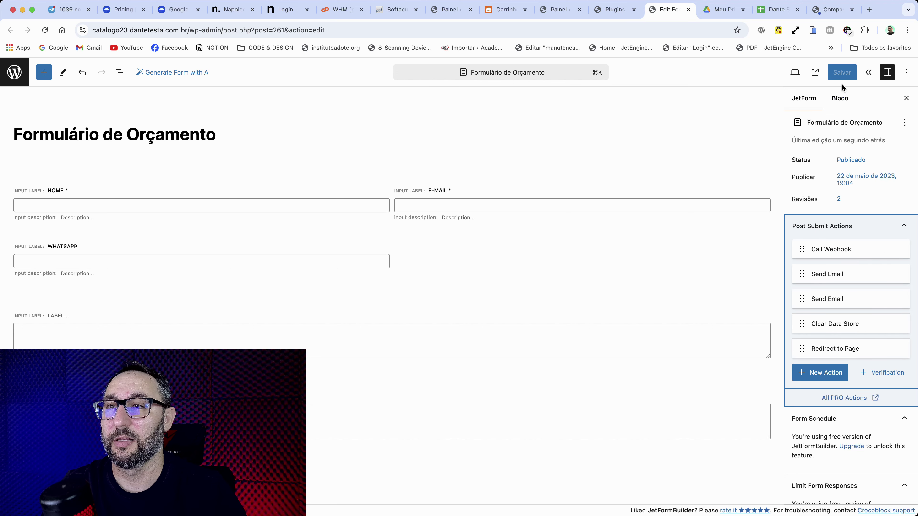
Step: Start the Catch Webhook test in SureTriggers and submit the filled-in quote form from the cart to trigger it
{"action": "key", "text": "super+3"}
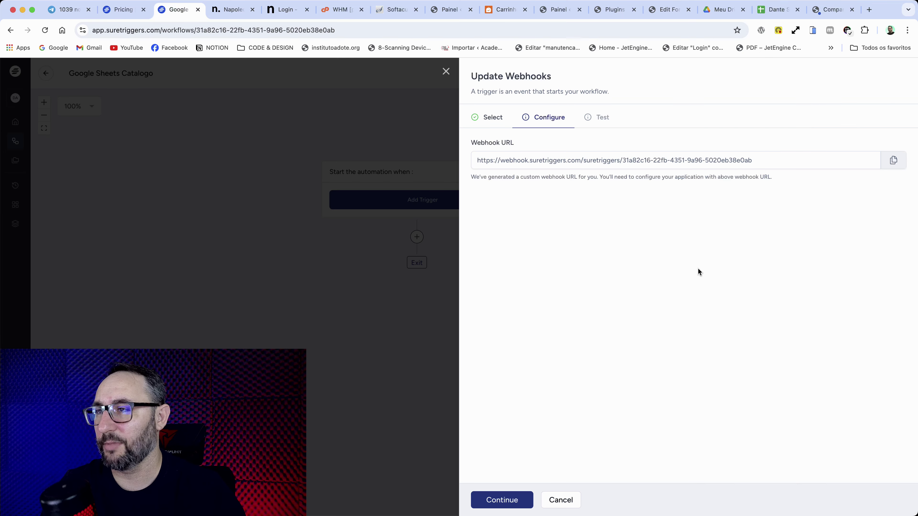
{"action": "left_click", "coordinate": [508, 503]}
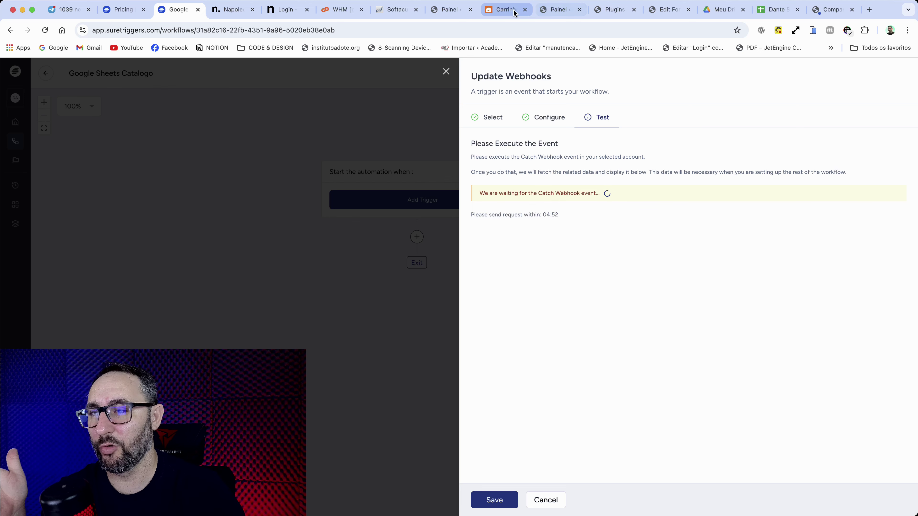
{"action": "left_click", "coordinate": [506, 10]}
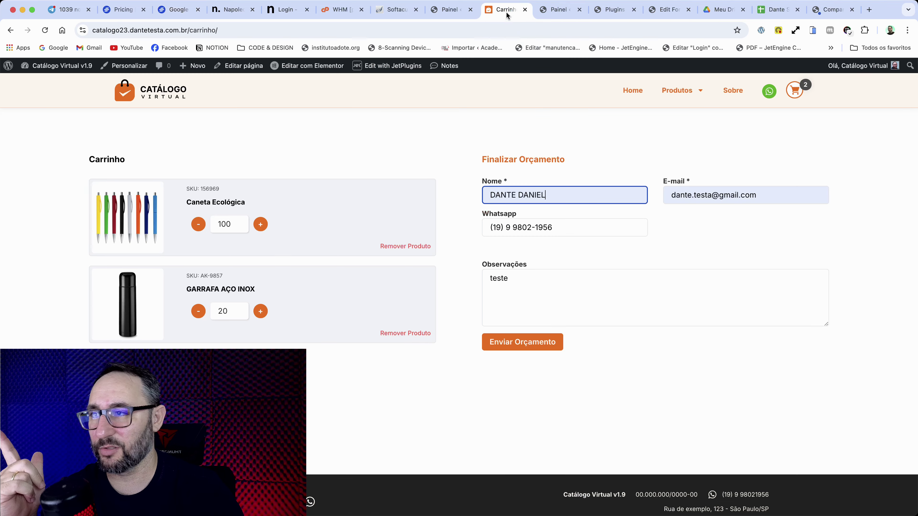
{"action": "left_click", "coordinate": [555, 345]}
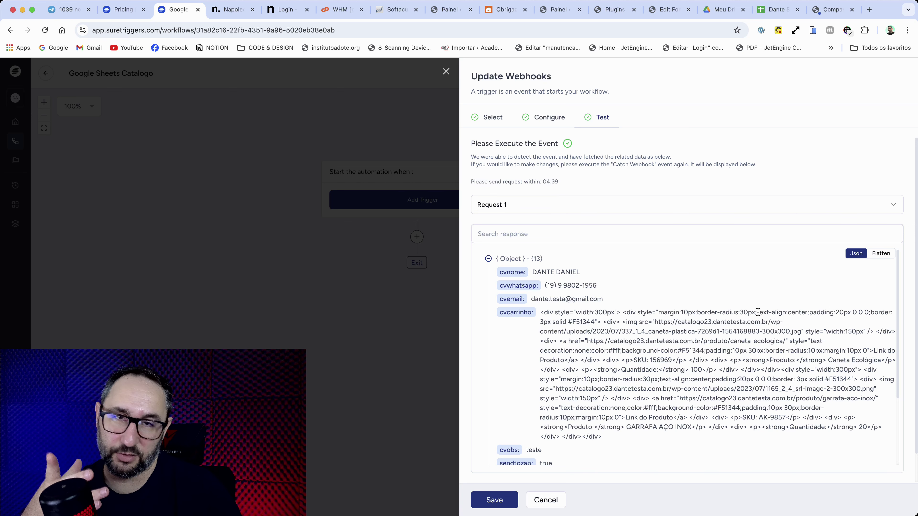
Step: Review the form fields received in the Catch Webhook test response and save the trigger
{"action": "scroll", "coordinate": [739, 312], "scroll_direction": "down", "scroll_amount": 5}
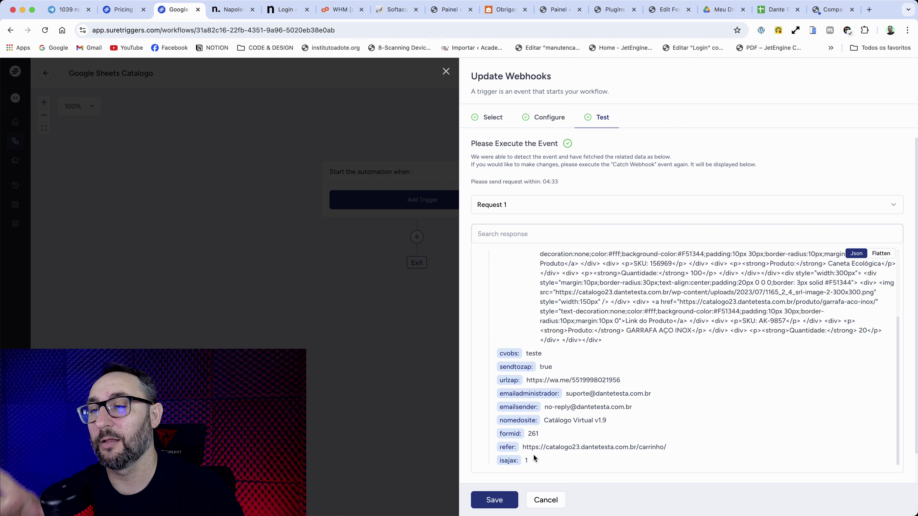
{"action": "scroll", "coordinate": [661, 323], "scroll_direction": "up", "scroll_amount": 5}
{"action": "left_click_drag", "start_coordinate": [548, 268], "coordinate": [577, 319]}
{"action": "scroll", "coordinate": [583, 318], "scroll_direction": "down", "scroll_amount": 5}
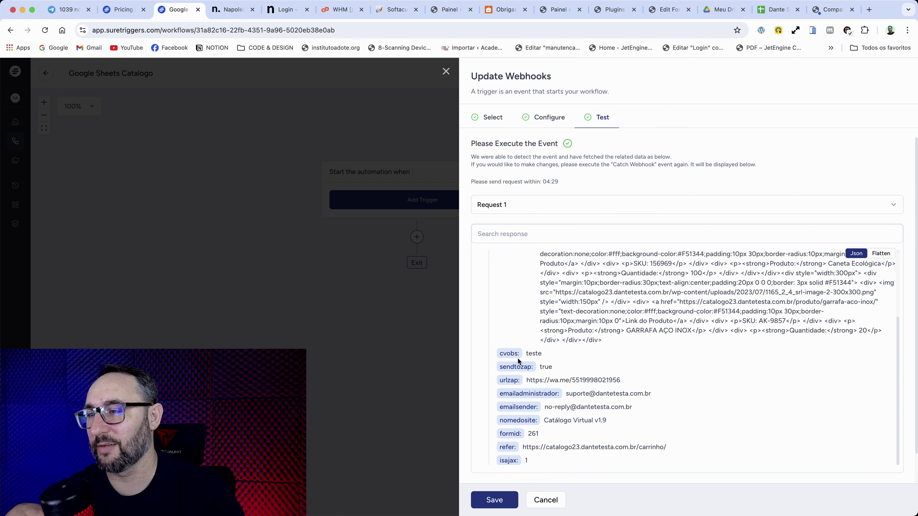
{"action": "left_click", "coordinate": [493, 499]}
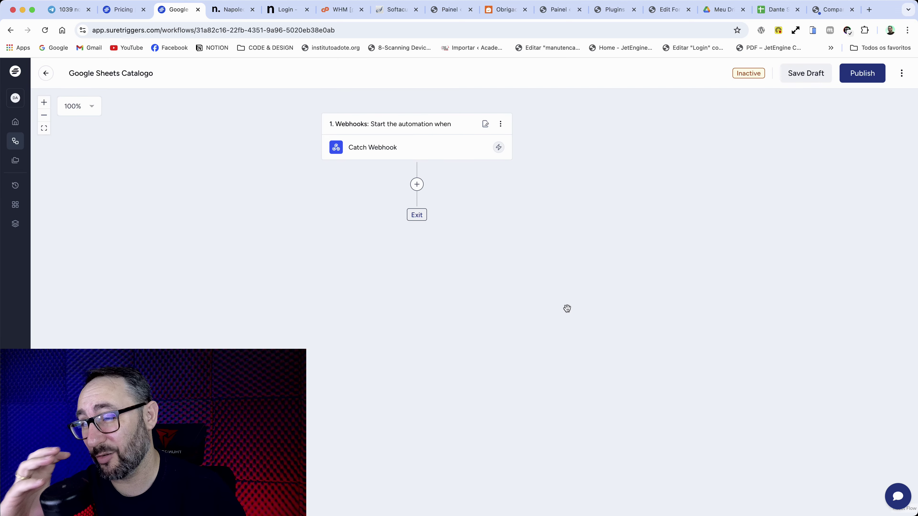
Step: Add a Google Sheets action with the Add New Row event after the Catch Webhook trigger
{"action": "left_click_drag", "start_coordinate": [567, 308], "coordinate": [579, 307]}
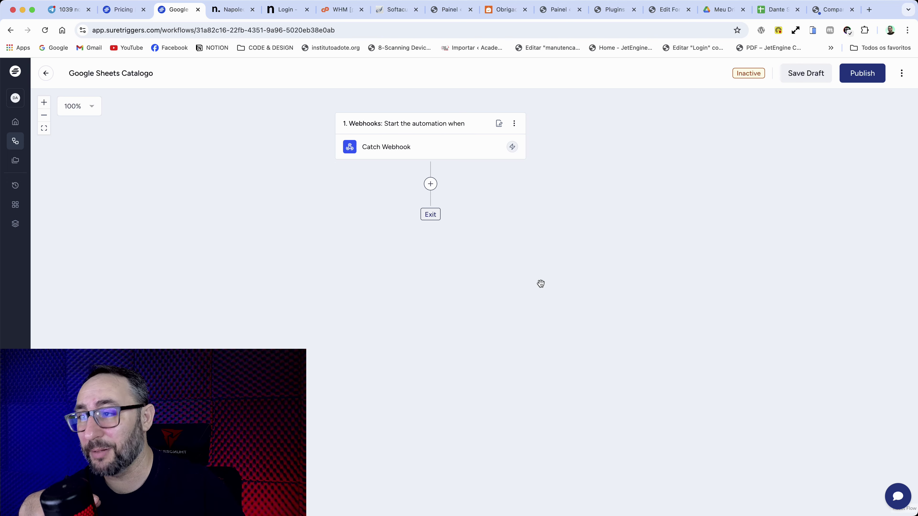
{"action": "left_click", "coordinate": [430, 184]}
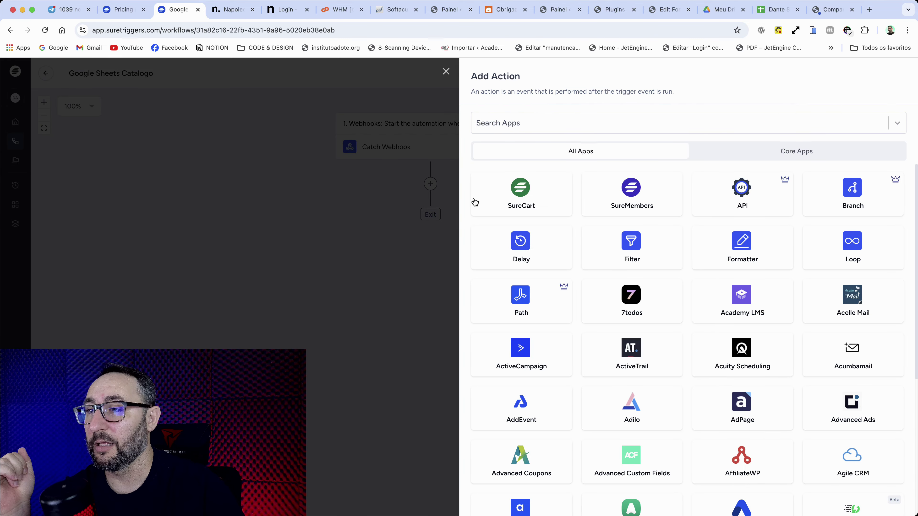
{"action": "left_click", "coordinate": [542, 122]}
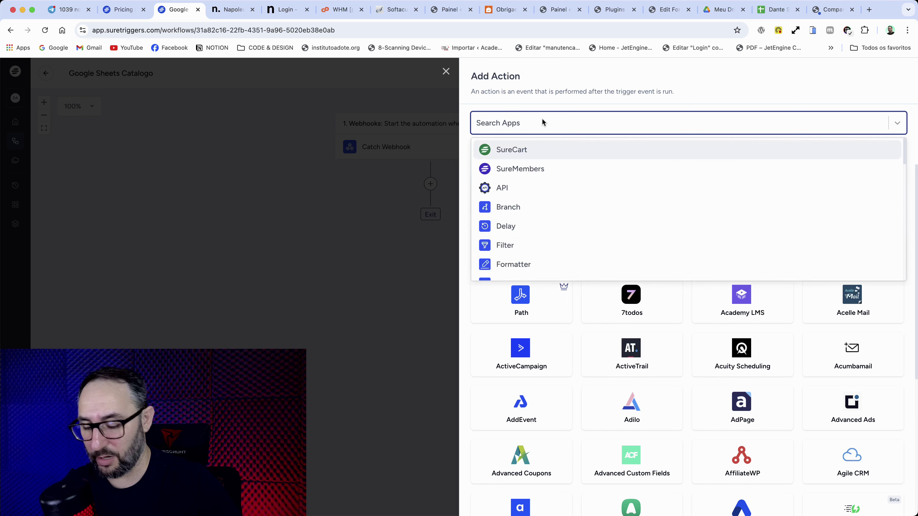
{"action": "type", "text": "sheet"}
{"action": "left_click", "coordinate": [524, 149]}
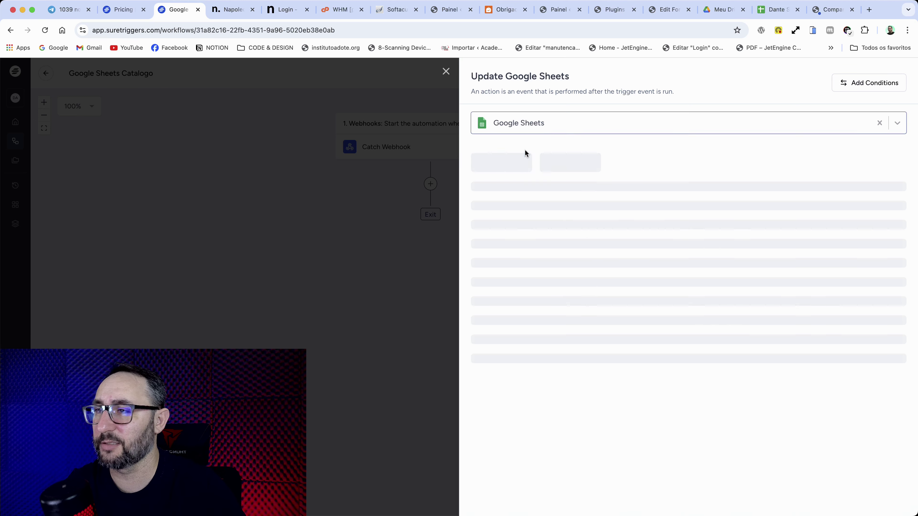
{"action": "left_click", "coordinate": [515, 203]}
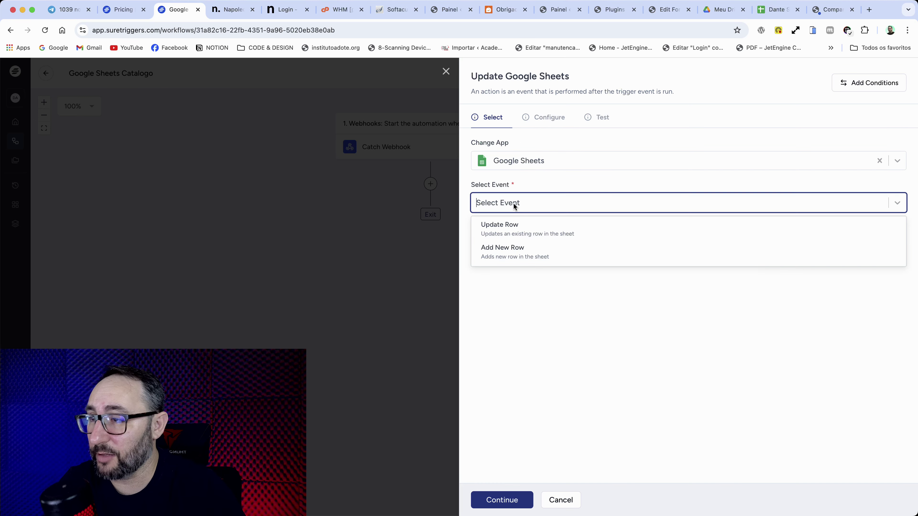
{"action": "left_click", "coordinate": [513, 257]}
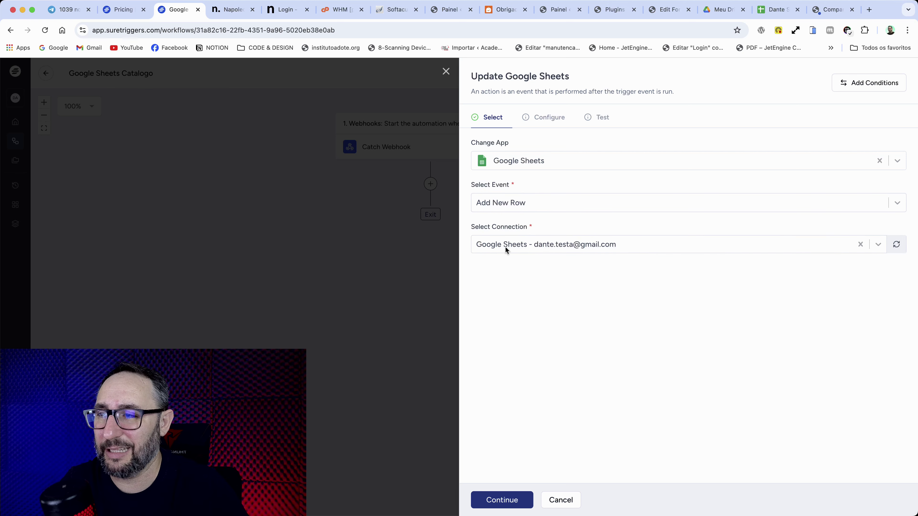
Step: Create a new Google Sheets connection with the UP Company Solutions Google account, granting SureTriggers Sheets all requested permissions
{"action": "left_click", "coordinate": [506, 246]}
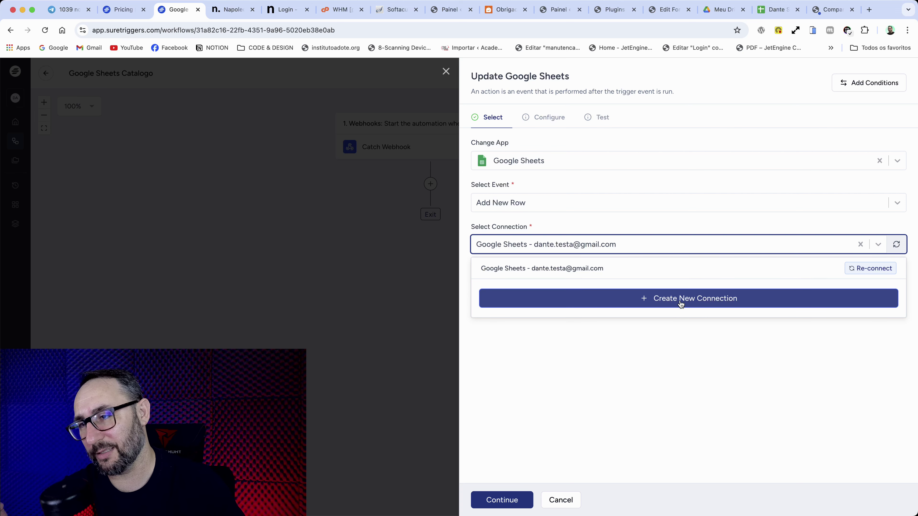
{"action": "left_click", "coordinate": [689, 298]}
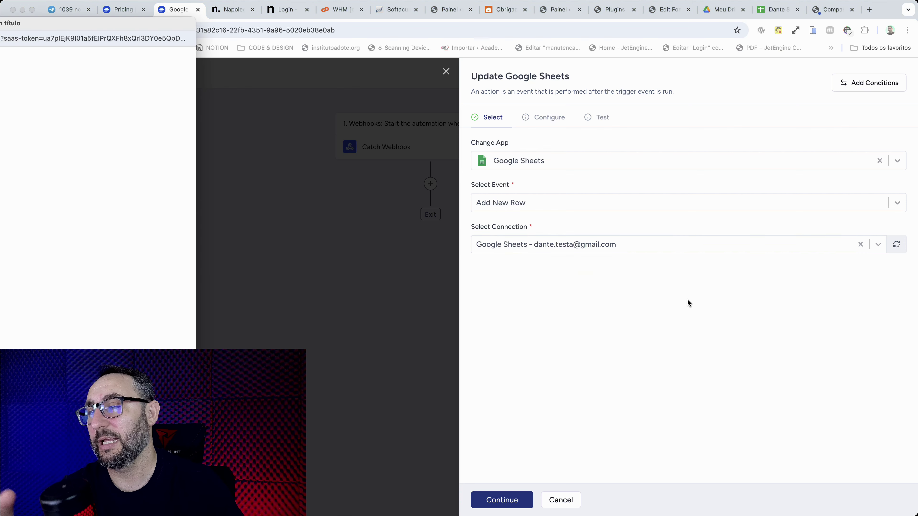
{"action": "left_click_drag", "start_coordinate": [170, 23], "coordinate": [524, 61]}
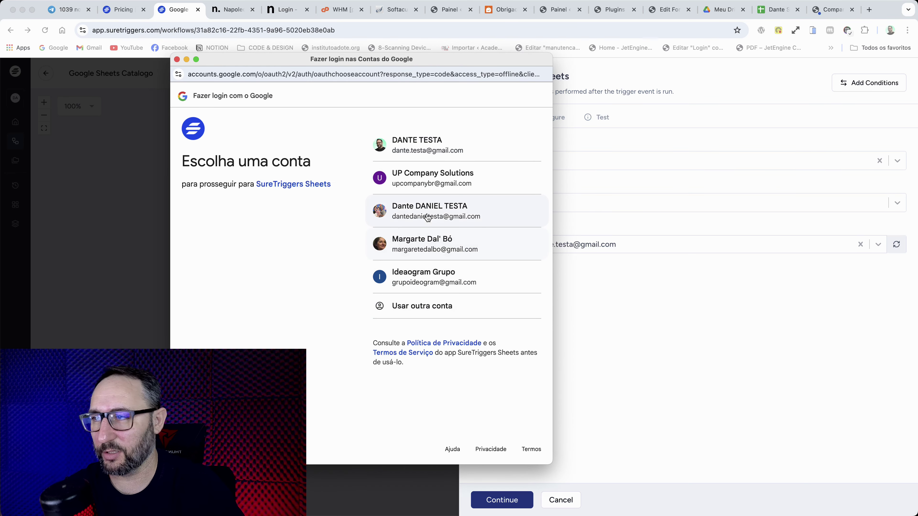
{"action": "left_click", "coordinate": [428, 184]}
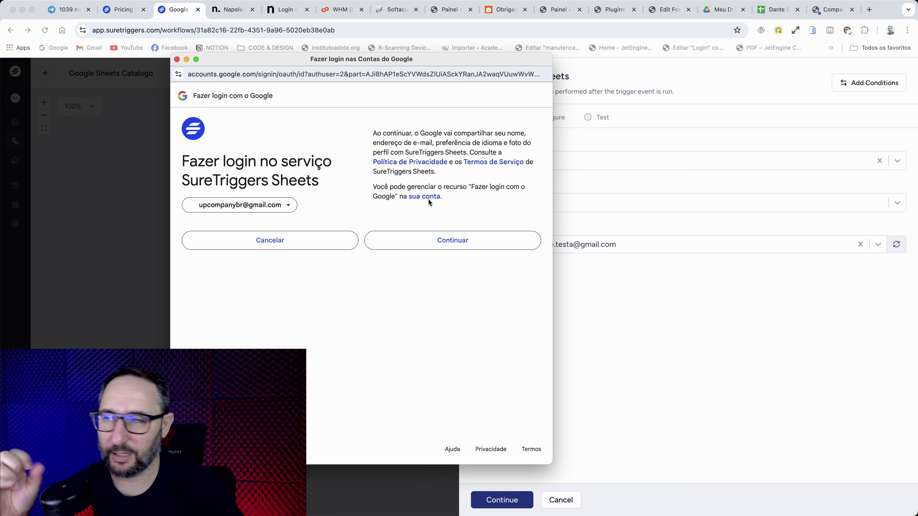
{"action": "left_click", "coordinate": [447, 238]}
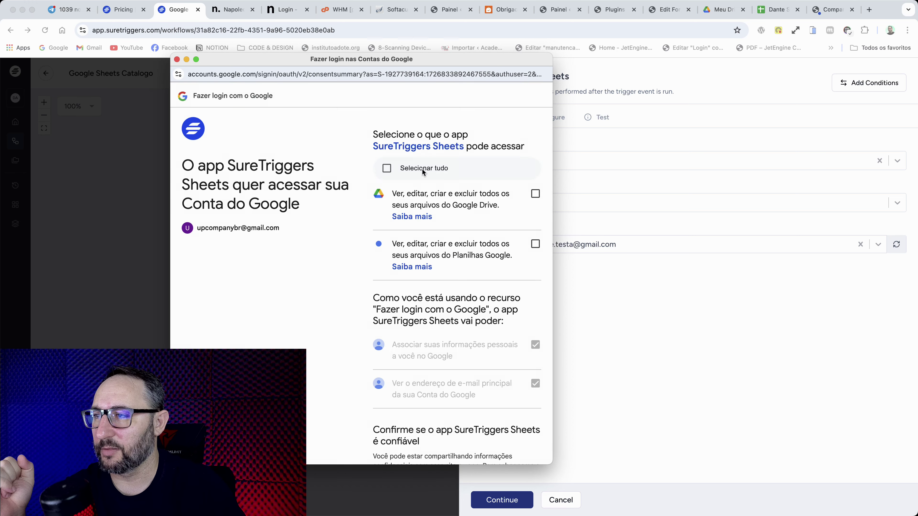
{"action": "left_click", "coordinate": [422, 169]}
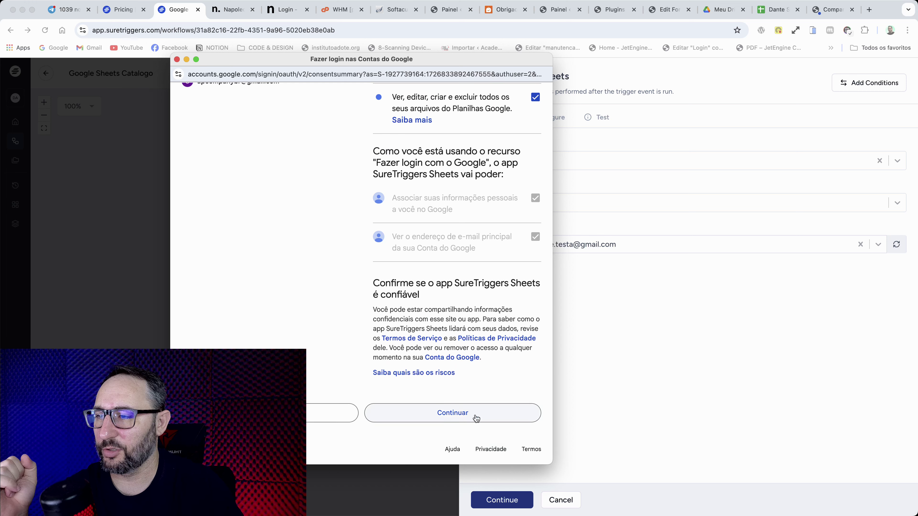
{"action": "left_click", "coordinate": [504, 409]}
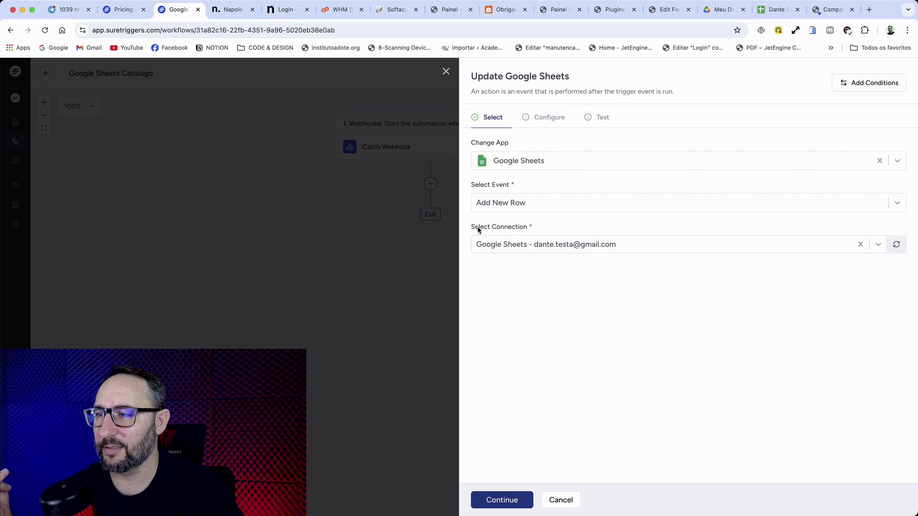
Step: Choose the original personal Gmail connection for the Google Sheets action and proceed to its configuration
{"action": "left_click", "coordinate": [566, 245]}
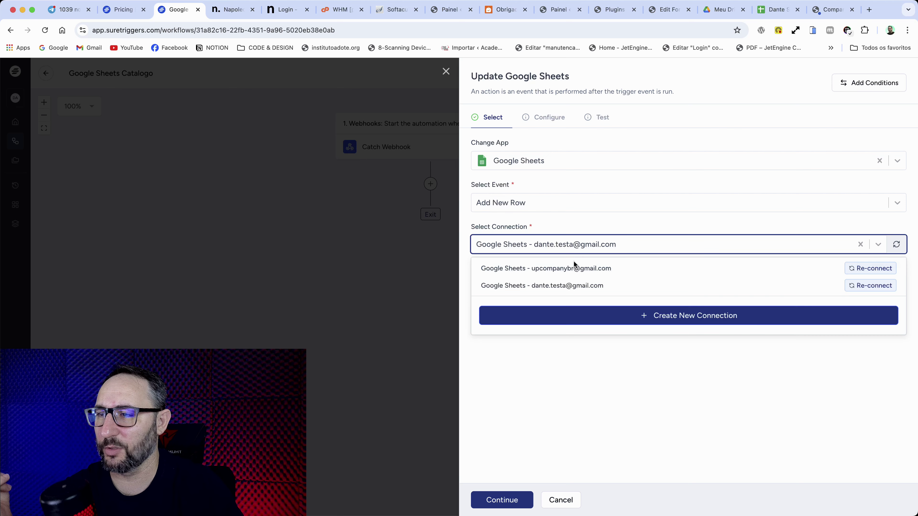
{"action": "left_click", "coordinate": [569, 285]}
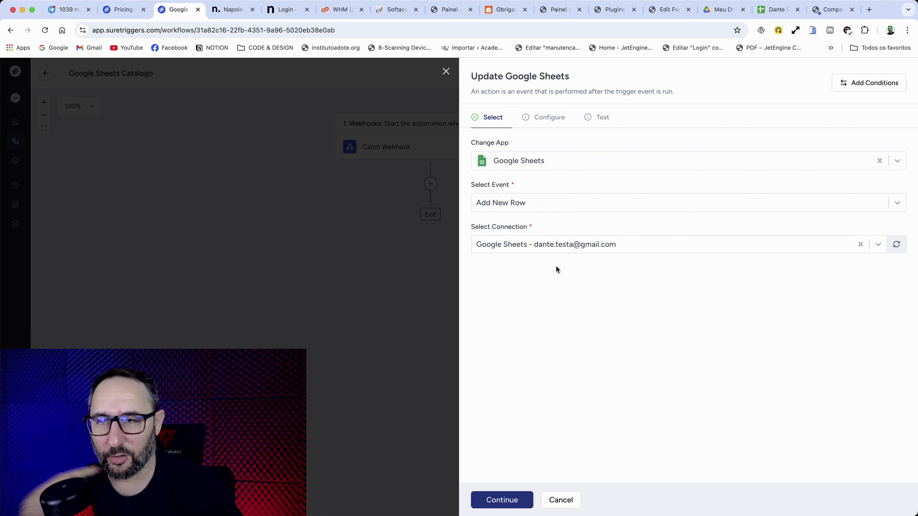
{"action": "left_click", "coordinate": [501, 500]}
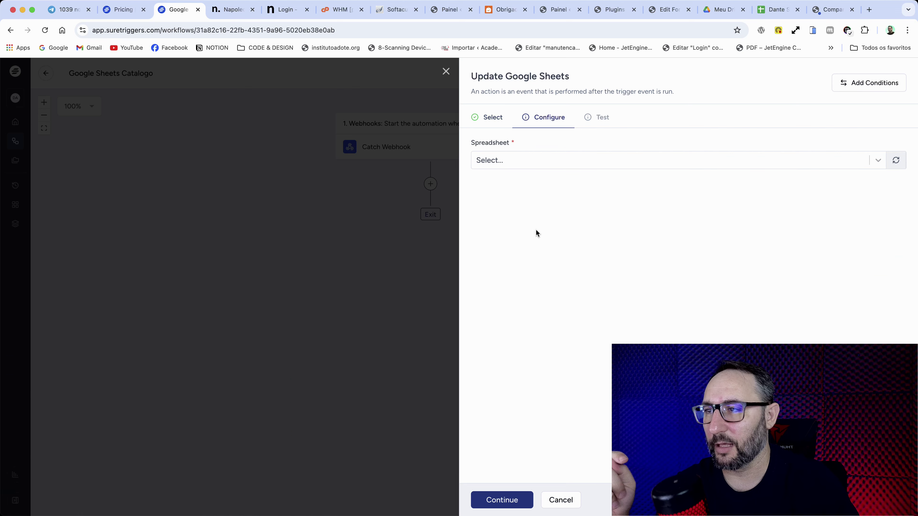
Step: Check the column headers in the Sure Triggers spreadsheet and select it as the action's spreadsheet
{"action": "left_click_drag", "start_coordinate": [471, 142], "coordinate": [504, 144]}
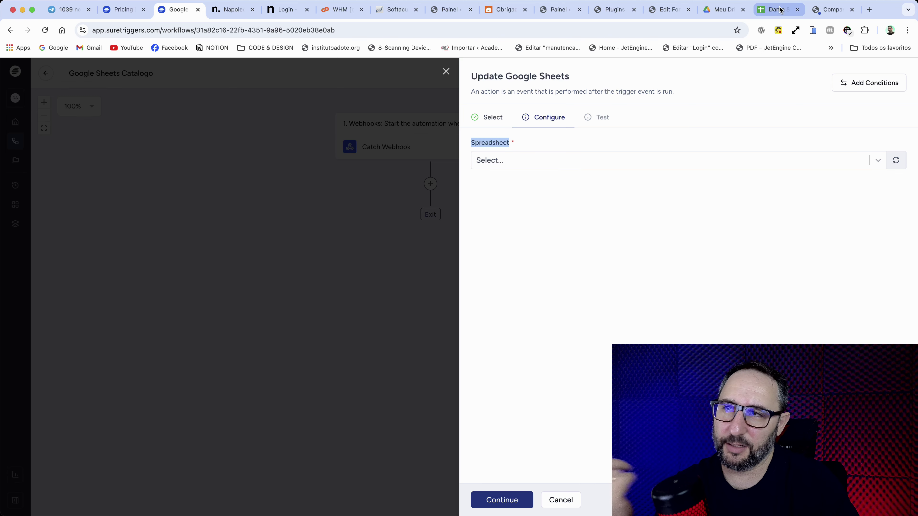
{"action": "left_click", "coordinate": [763, 11]}
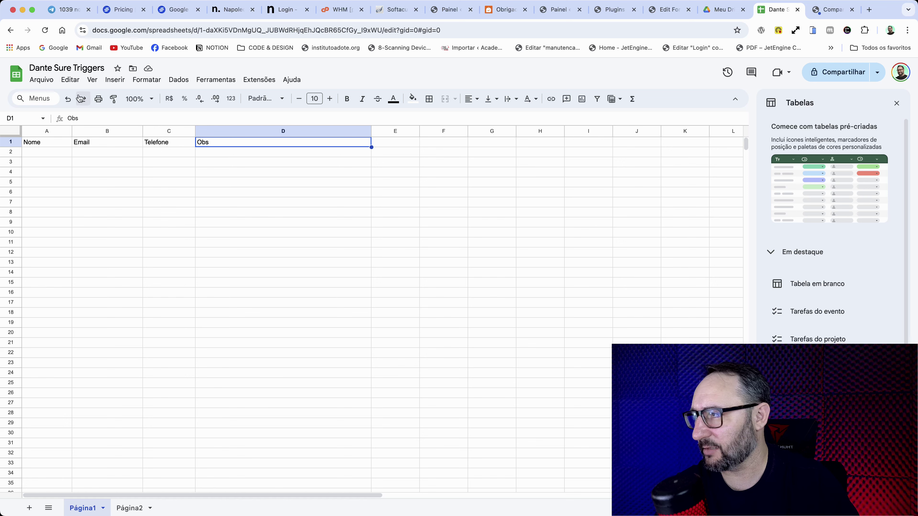
{"action": "left_click", "coordinate": [176, 10]}
{"action": "left_click", "coordinate": [505, 160]}
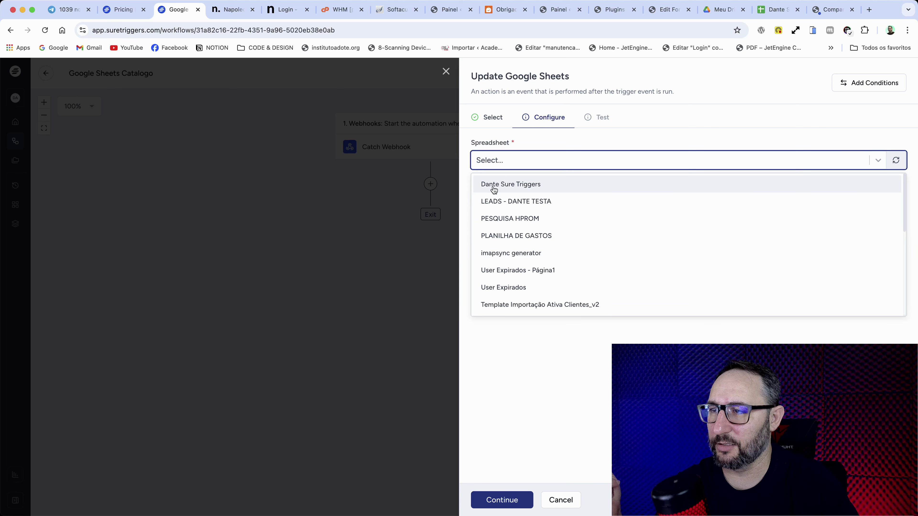
{"action": "left_click", "coordinate": [517, 184]}
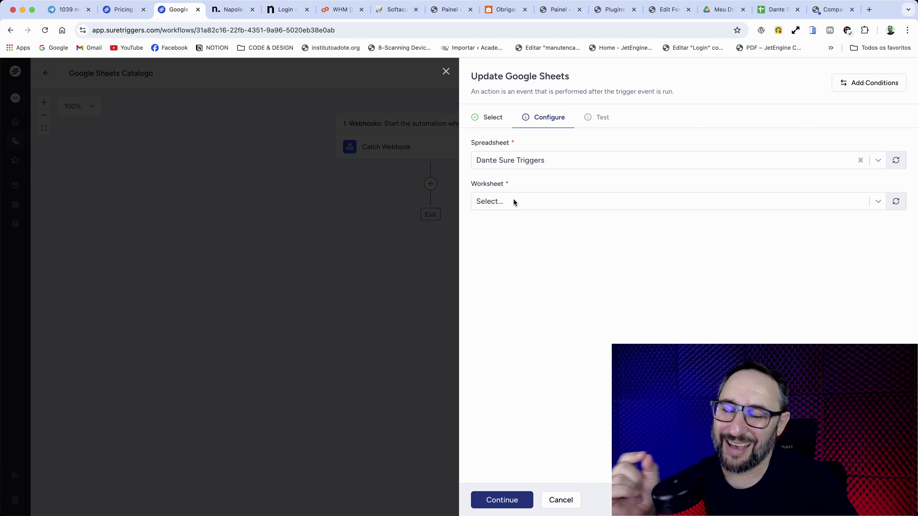
Step: Check the spreadsheet's sheet names and set the action's worksheet to Página1
{"action": "left_click", "coordinate": [771, 10]}
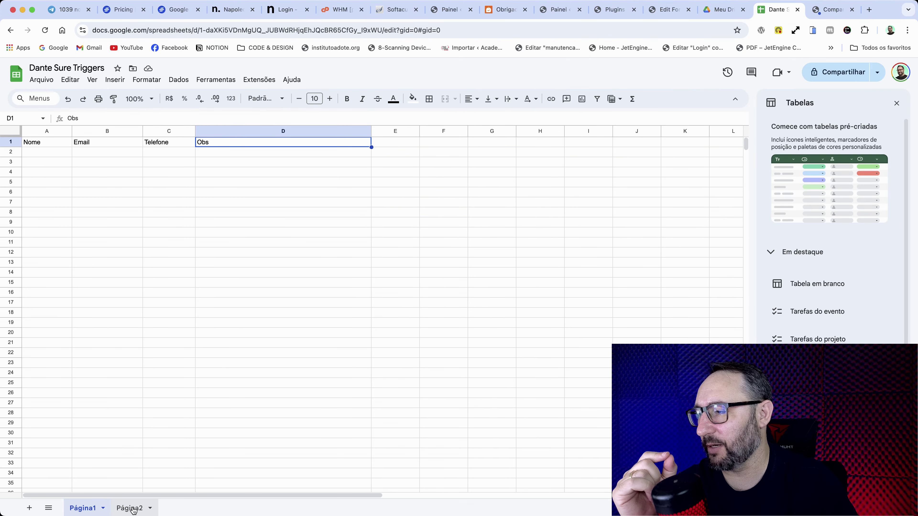
{"action": "left_click", "coordinate": [175, 9]}
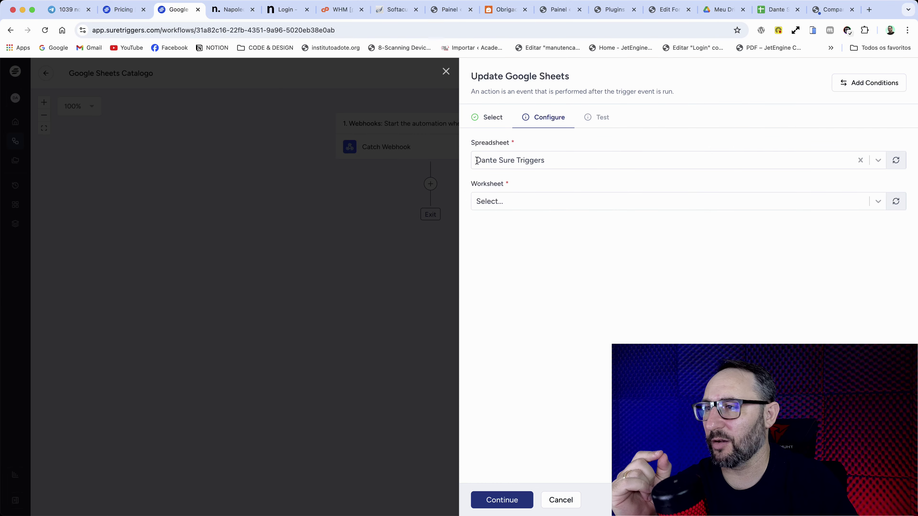
{"action": "left_click", "coordinate": [506, 196]}
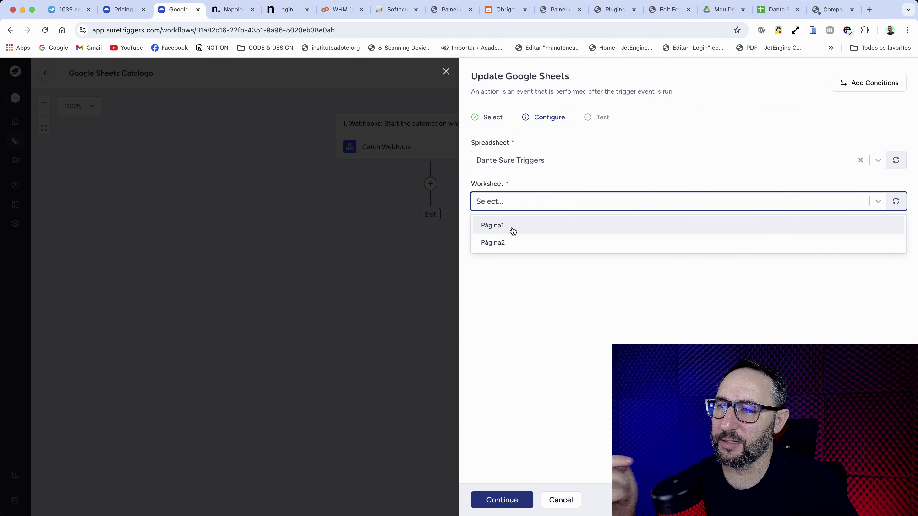
{"action": "left_click", "coordinate": [513, 231]}
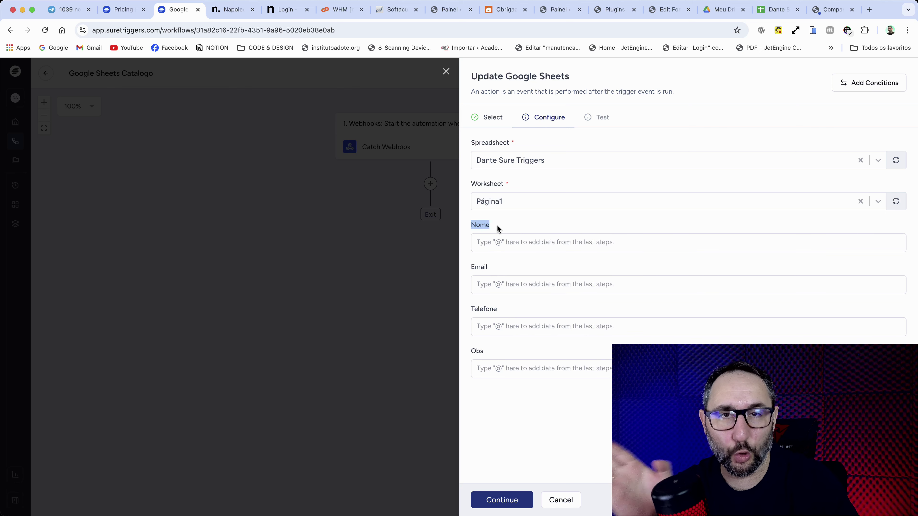
Step: Map the Nome column to the webhook's Cv Nome field and the Email column to Cv Email
{"action": "left_click", "coordinate": [504, 245]}
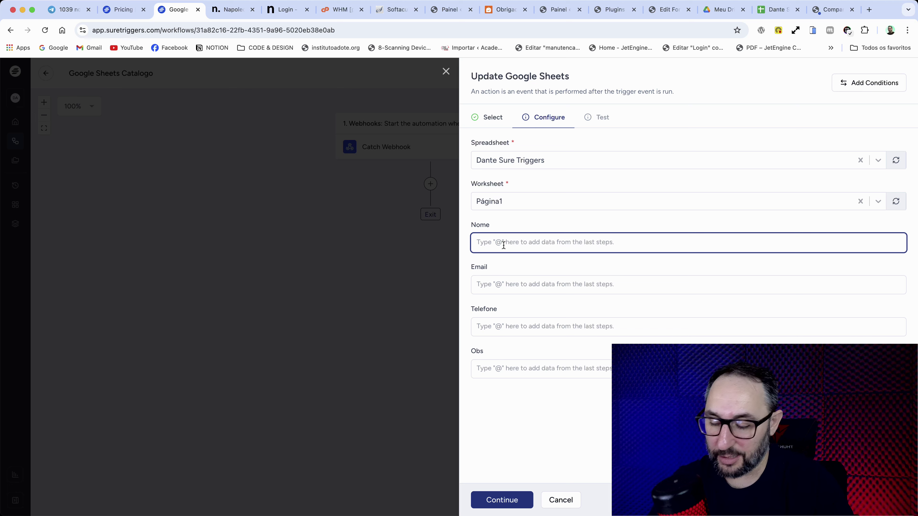
{"action": "type", "text": "@"}
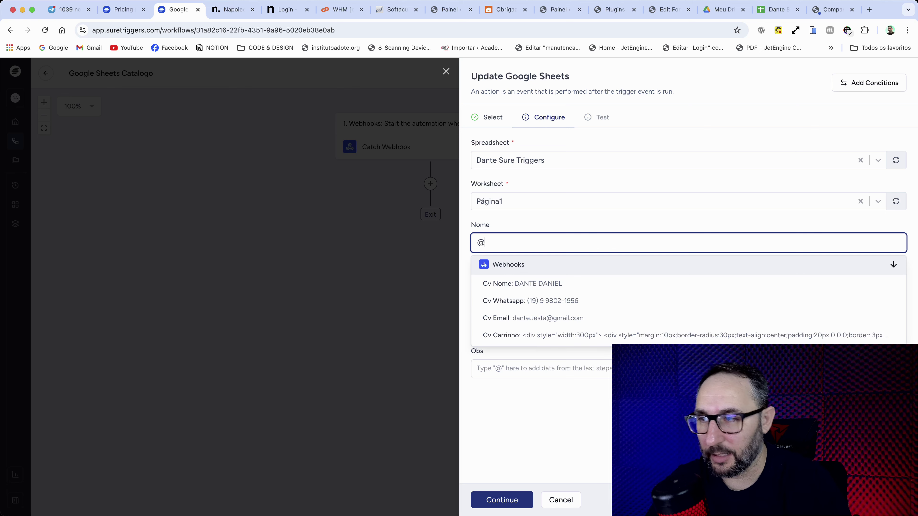
{"action": "left_click", "coordinate": [534, 284]}
{"action": "left_click", "coordinate": [532, 284]}
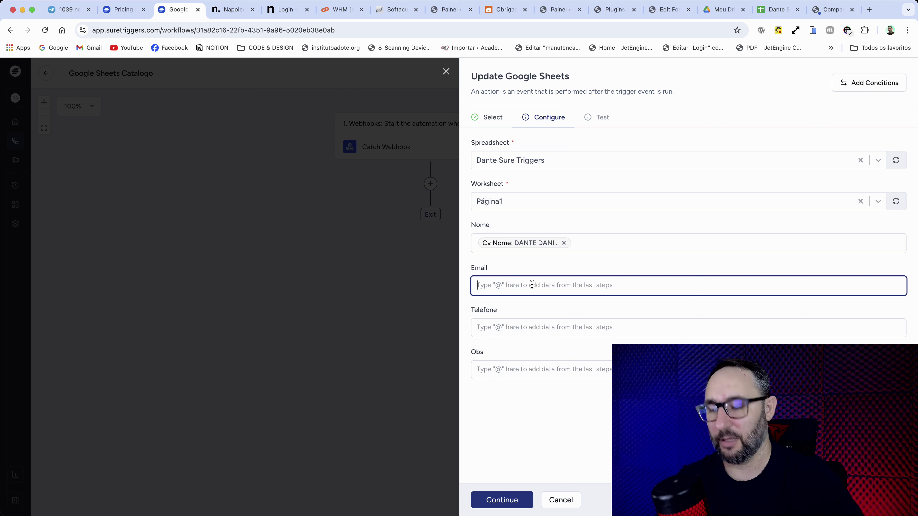
{"action": "type", "text": "@"}
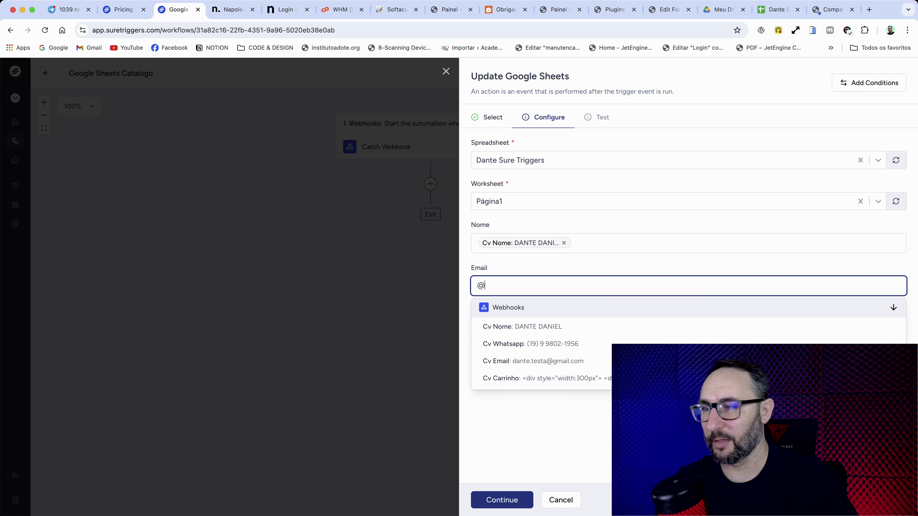
{"action": "left_click", "coordinate": [546, 363]}
Step: Map the Telefone column to the webhook's Cv Whatsapp field and the Obs column to Cv Obs
{"action": "left_click", "coordinate": [533, 328]}
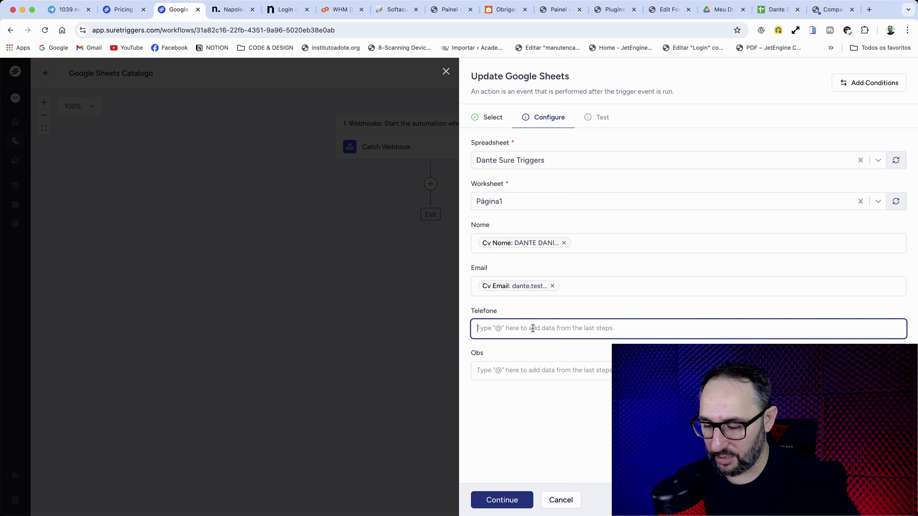
{"action": "type", "text": "@"}
{"action": "left_click", "coordinate": [564, 387]}
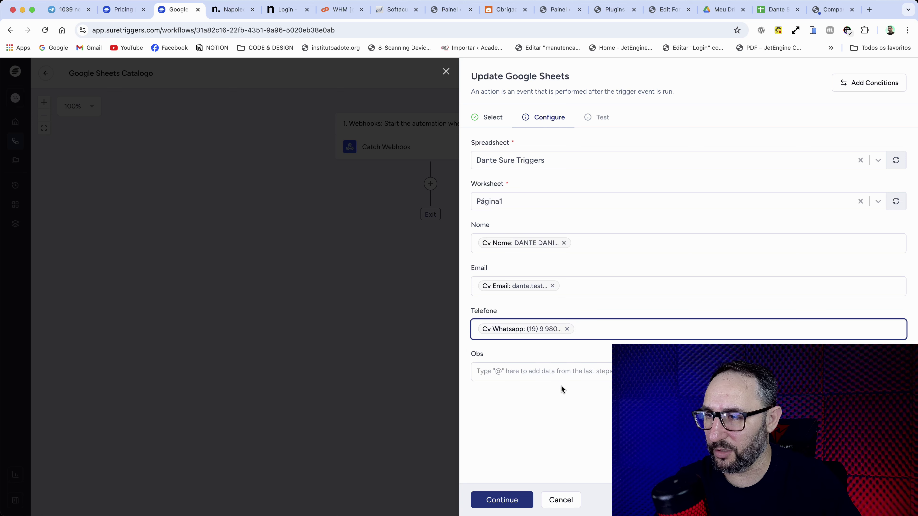
{"action": "left_click", "coordinate": [528, 376]}
{"action": "type", "text": "@"}
{"action": "scroll", "coordinate": [554, 431], "scroll_direction": "down", "scroll_amount": 5}
{"action": "scroll", "coordinate": [554, 433], "scroll_direction": "down", "scroll_amount": 5}
{"action": "scroll", "coordinate": [553, 433], "scroll_direction": "up", "scroll_amount": 5}
{"action": "left_click", "coordinate": [514, 425]}
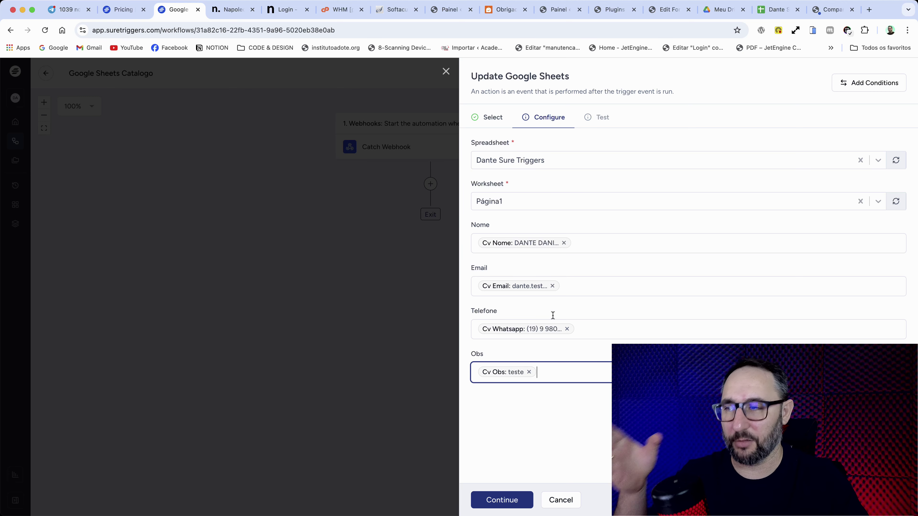
Step: Test the Add New Row action, checking the added row in the spreadsheet, and save the action
{"action": "left_click", "coordinate": [494, 503]}
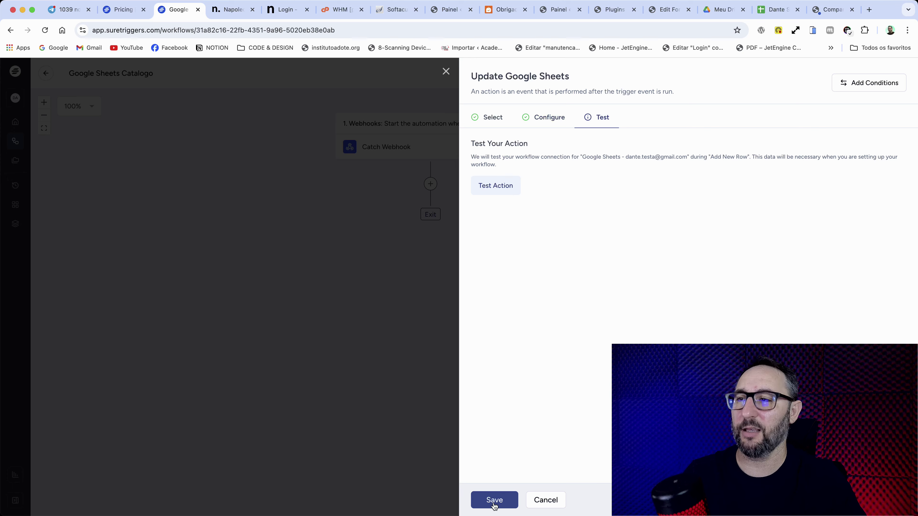
{"action": "left_click", "coordinate": [504, 187]}
{"action": "left_click", "coordinate": [766, 14]}
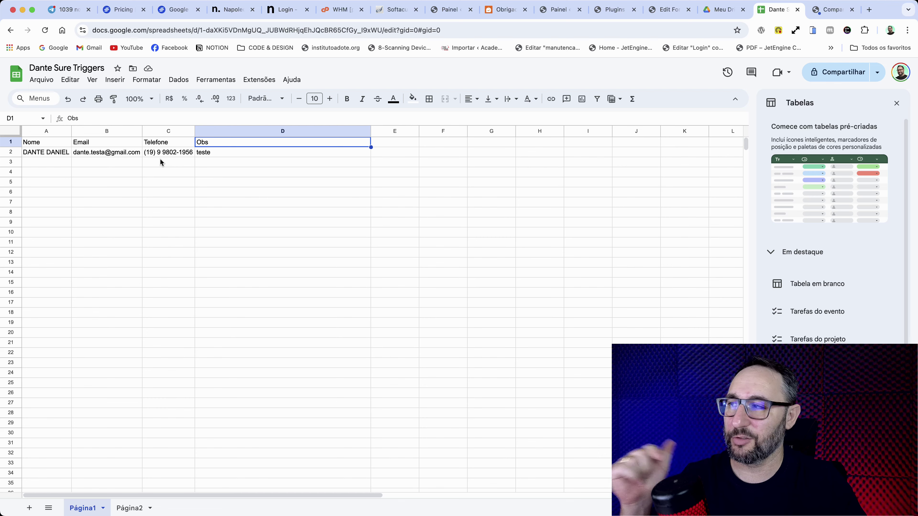
{"action": "left_click", "coordinate": [173, 9]}
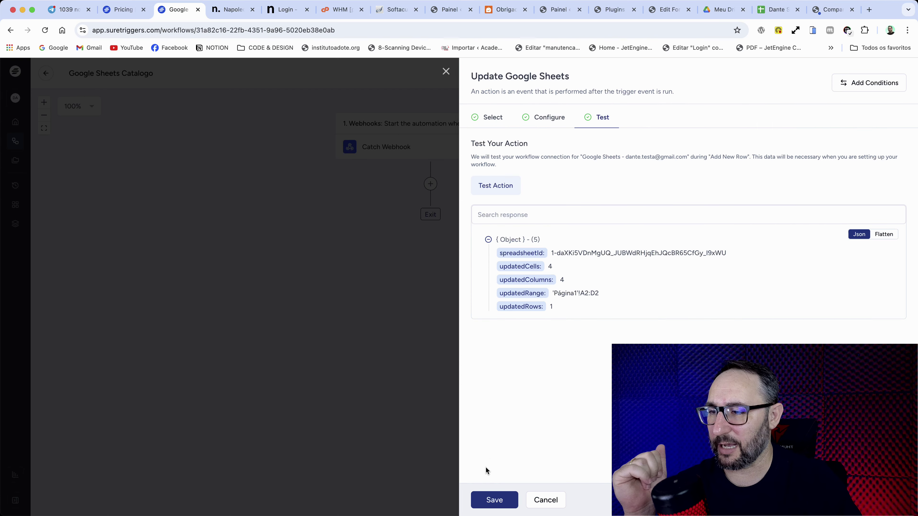
{"action": "left_click", "coordinate": [494, 500]}
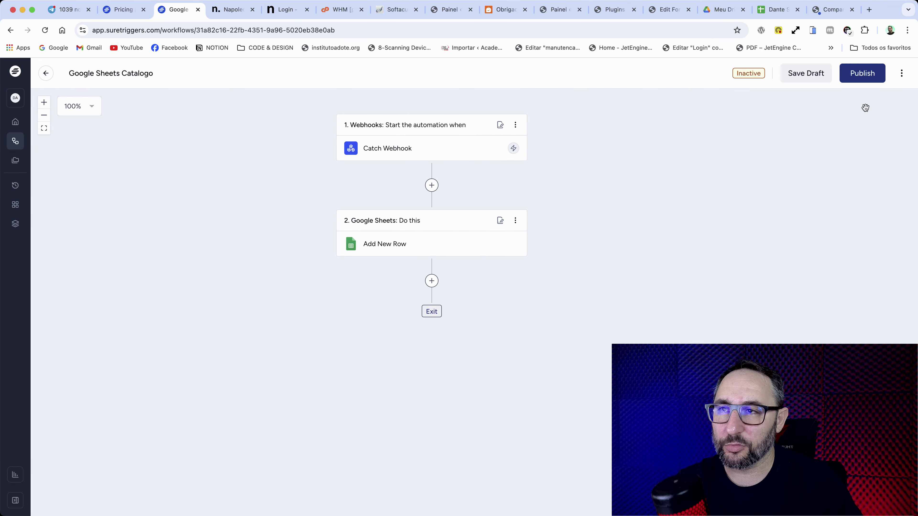
Step: Publish the Google Sheets Catalogo workflow and submit the filled-in quote form on the catalogue site's cart page
{"action": "left_click", "coordinate": [866, 80]}
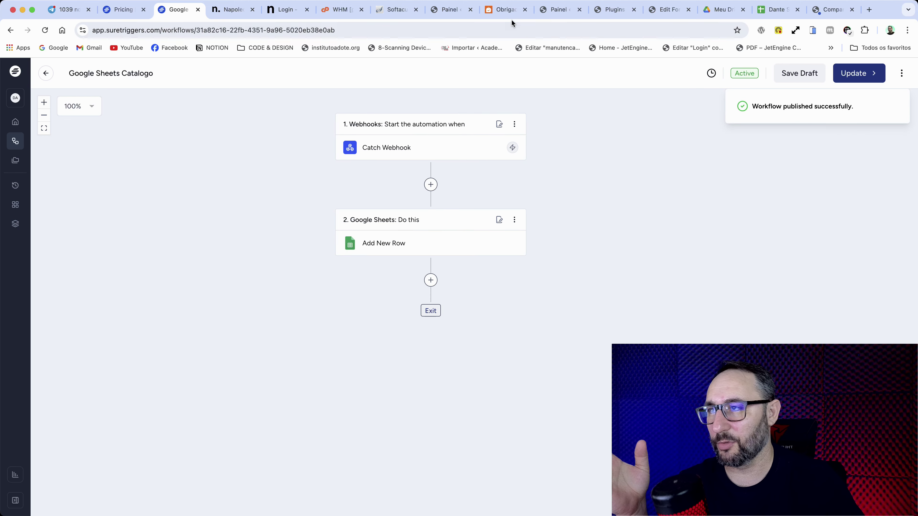
{"action": "left_click", "coordinate": [507, 14]}
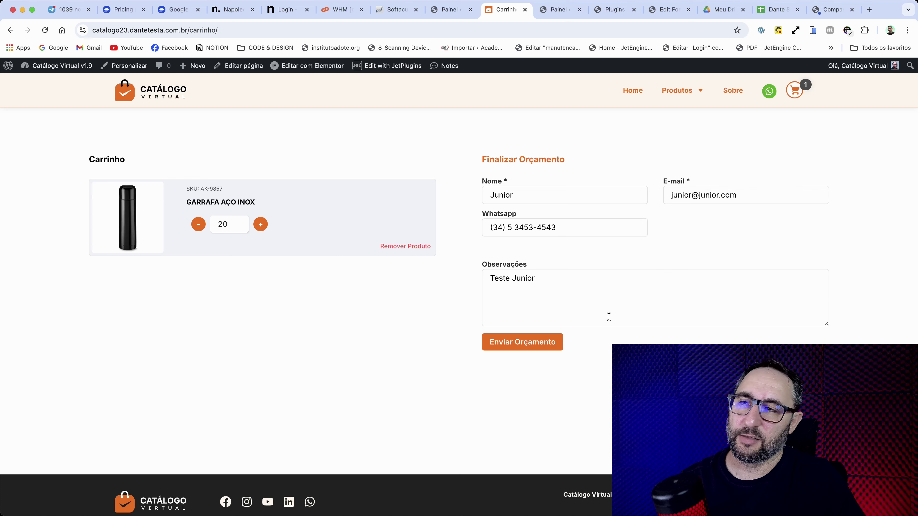
{"action": "double_click", "coordinate": [524, 197]}
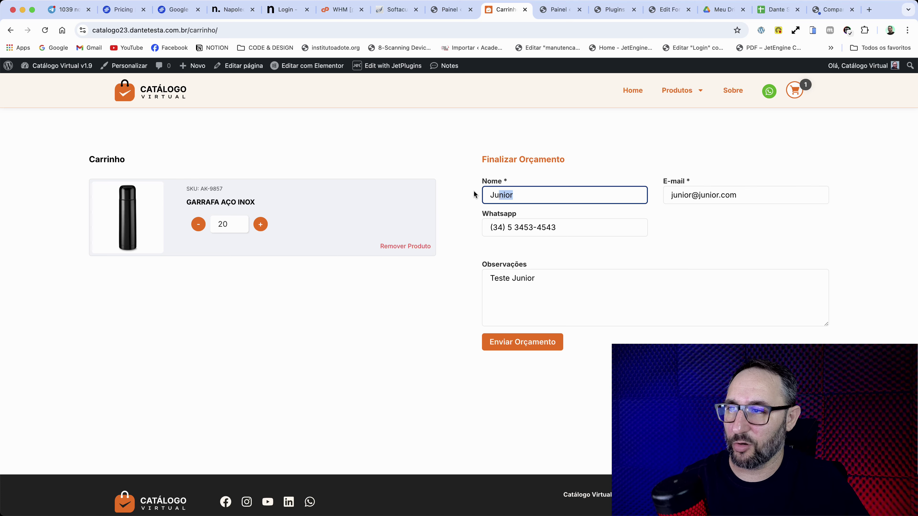
{"action": "left_click", "coordinate": [543, 342]}
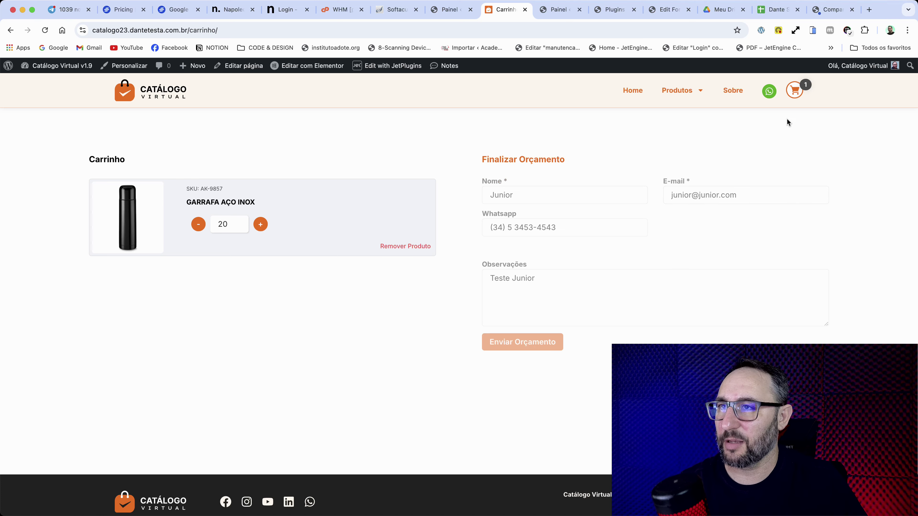
Step: Switch to the Dante Sure Triggers spreadsheet and check the Página1 sheet for the row from the submitted quote
{"action": "left_click", "coordinate": [781, 10]}
{"action": "left_click_drag", "start_coordinate": [41, 163], "coordinate": [222, 168]}
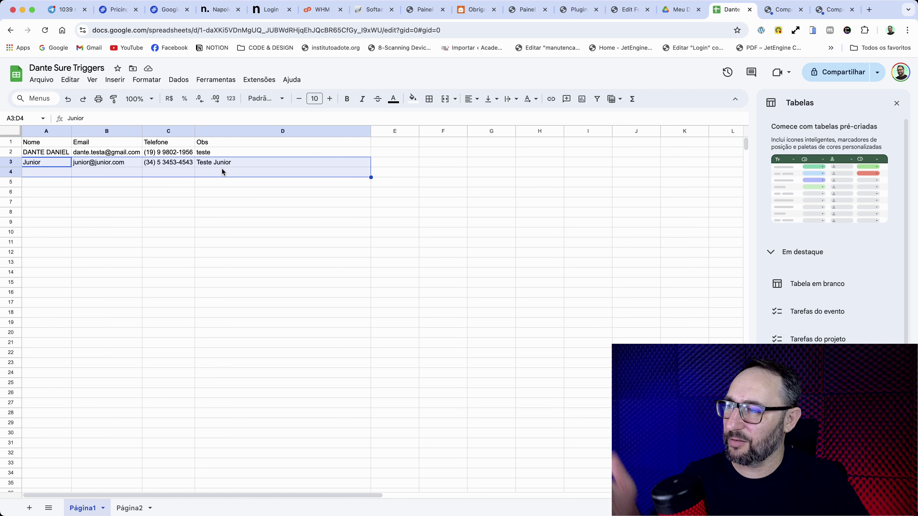
{"action": "left_click", "coordinate": [233, 203]}
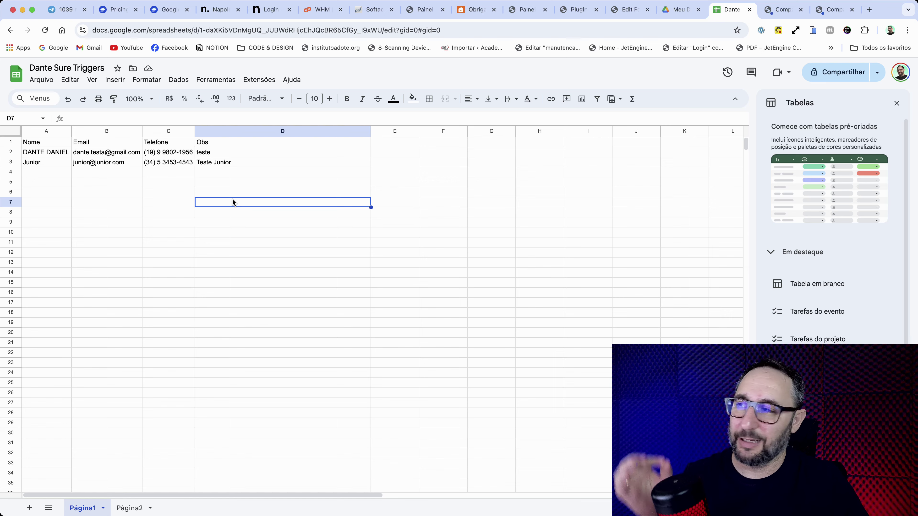